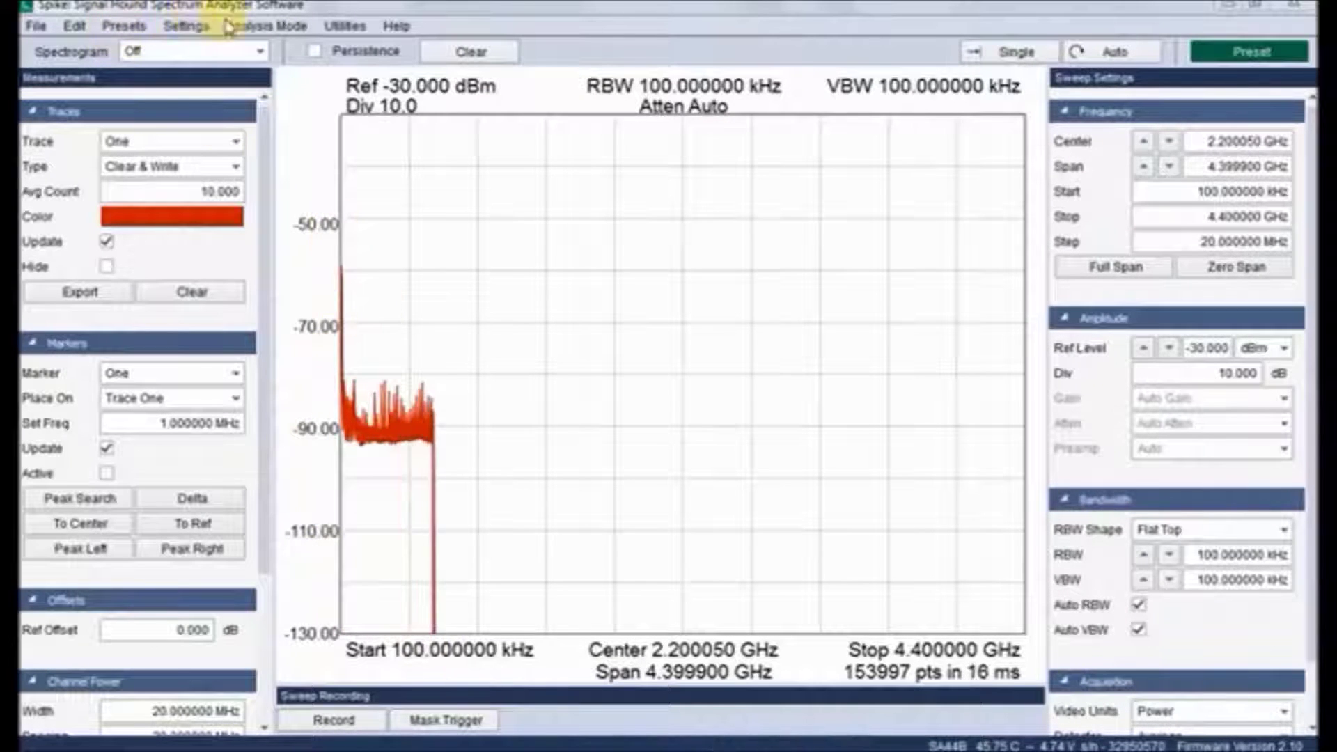
- Switch to Scalar Network Analysis mode, toggle marker 1 on and off, and turn off marker Update
{"action": "left_click", "coordinate": [263, 30]}
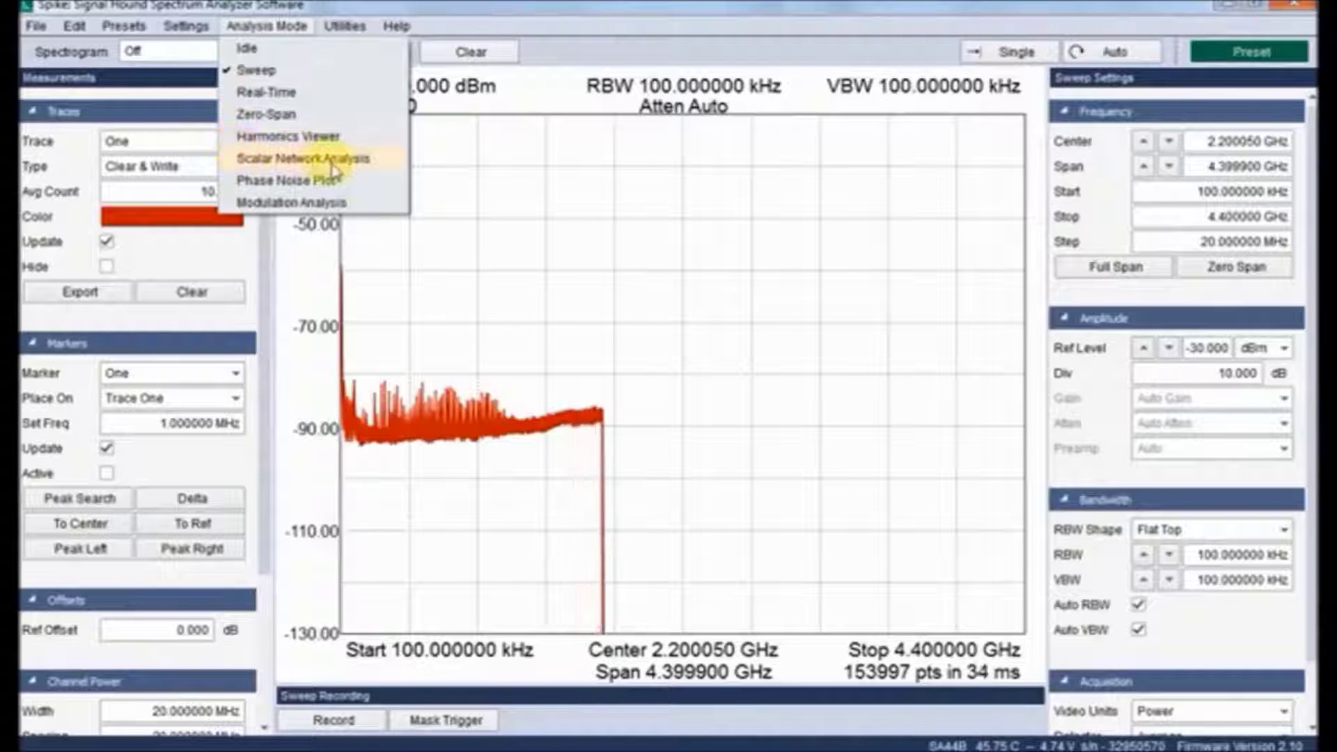
{"action": "left_click", "coordinate": [286, 164]}
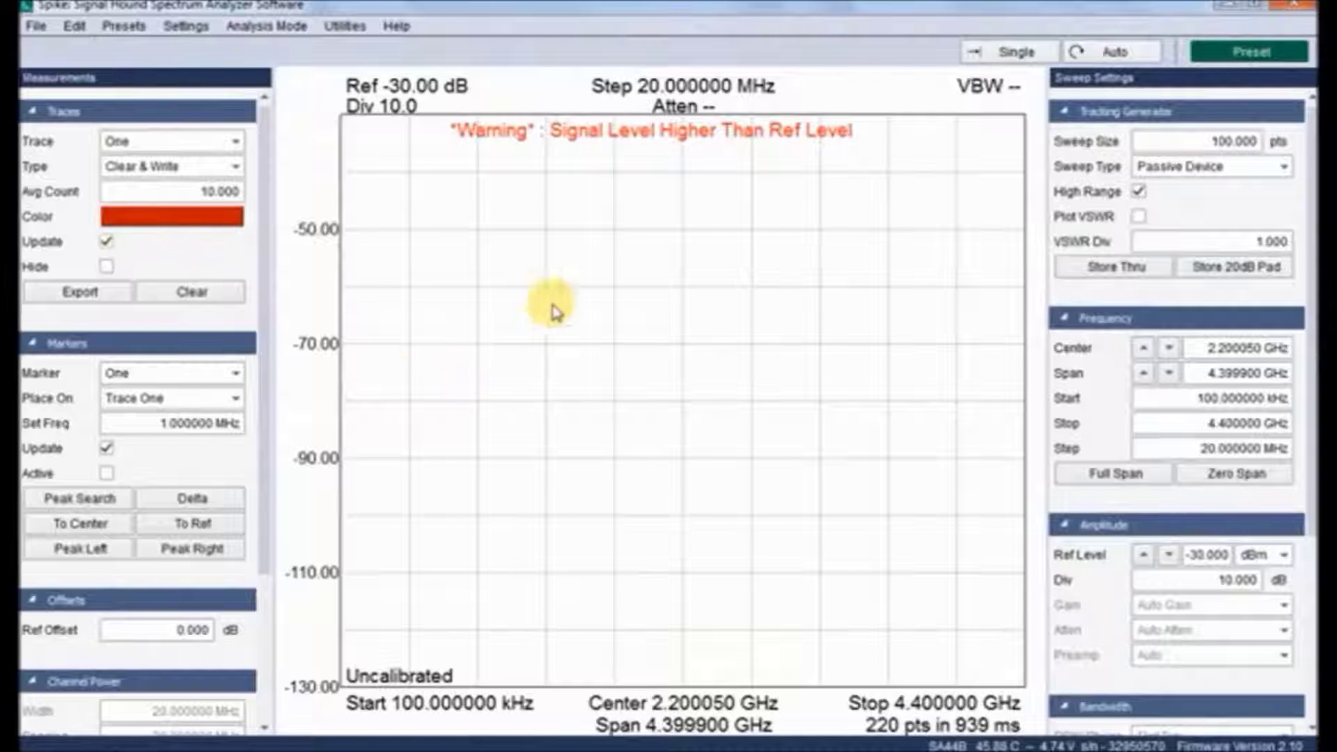
{"action": "left_click", "coordinate": [567, 151]}
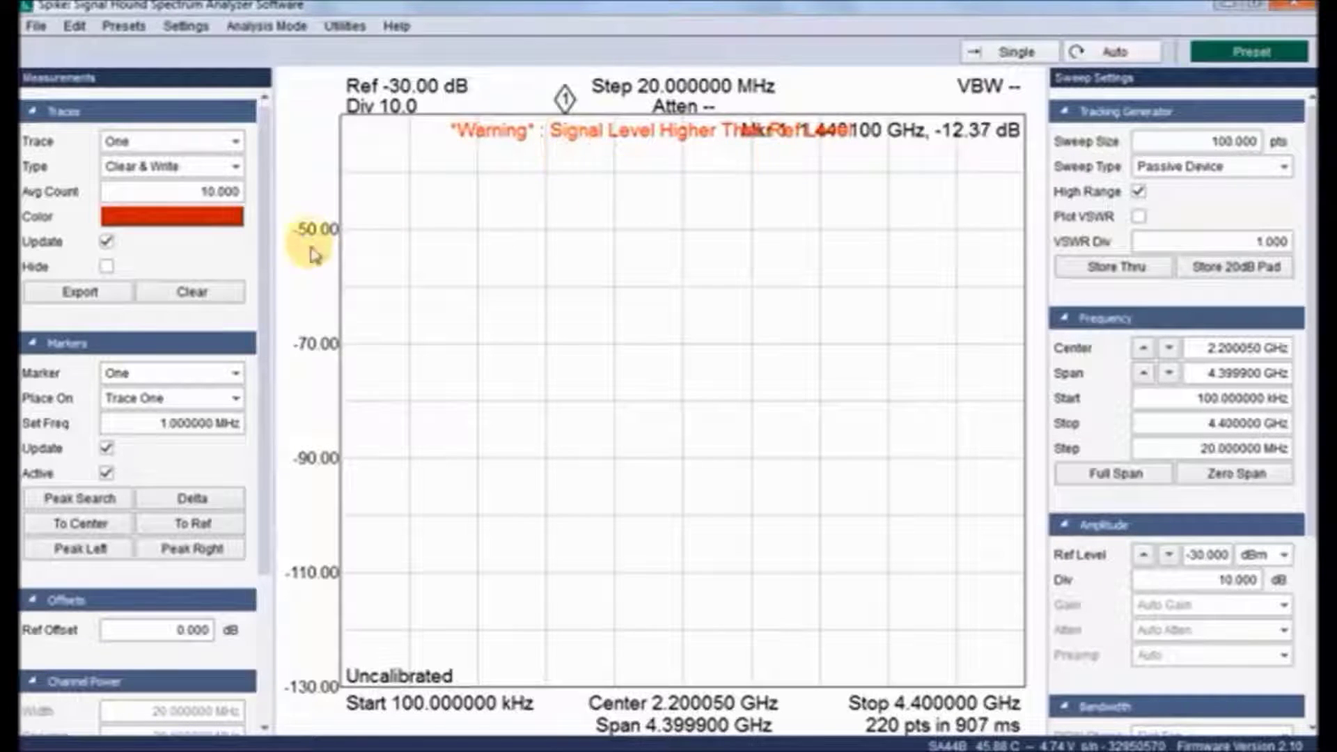
{"action": "left_click", "coordinate": [106, 473]}
{"action": "left_click", "coordinate": [107, 449]}
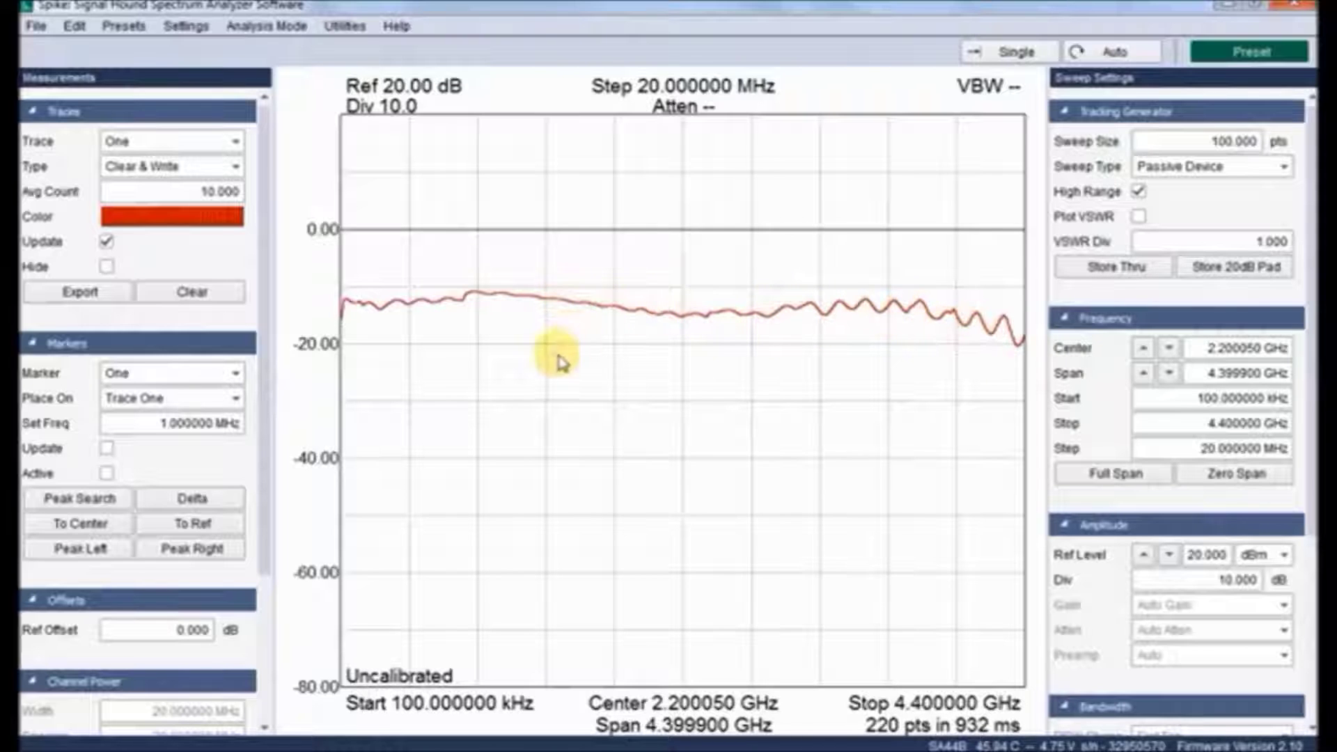
- Store the thru response as the reference so the trace normalizes to 0 dB
{"action": "left_click", "coordinate": [1108, 270]}
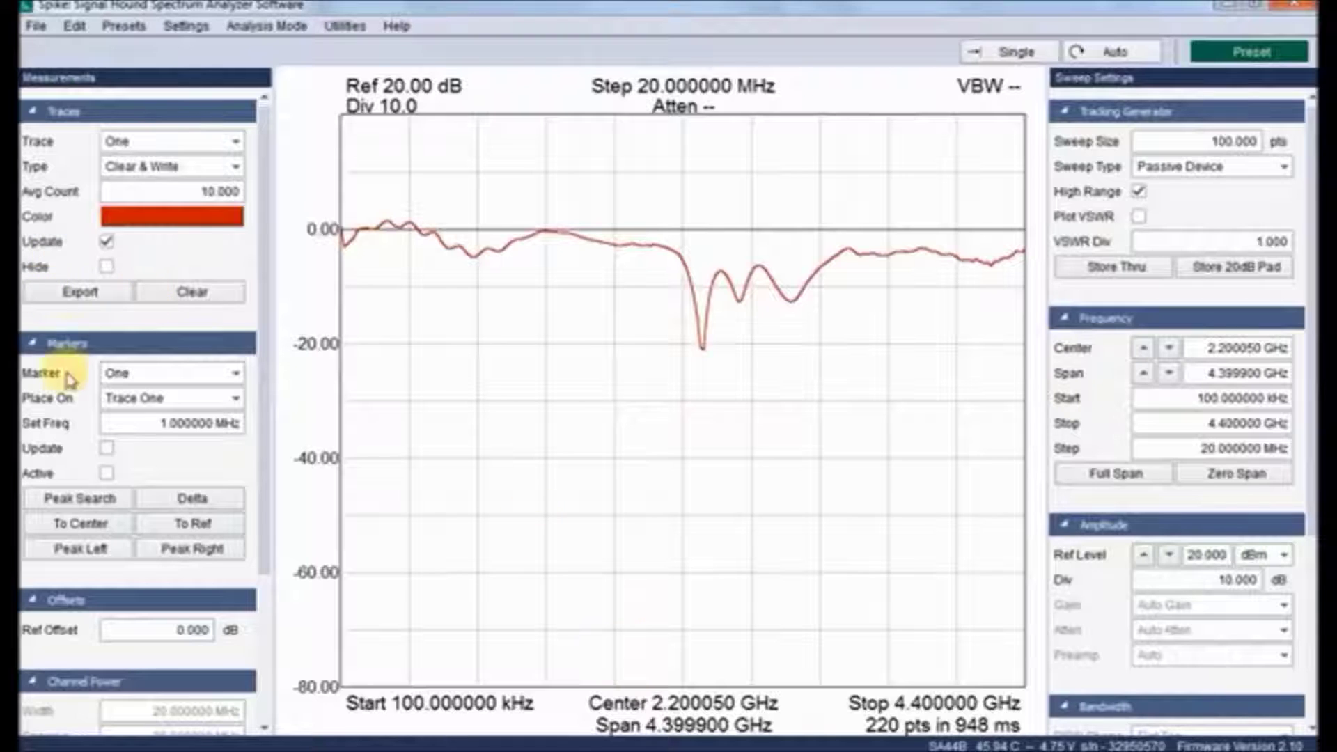
- Place marker 1 at the bottom of the main dip, 2.320100 GHz
{"action": "left_click", "coordinate": [63, 498]}
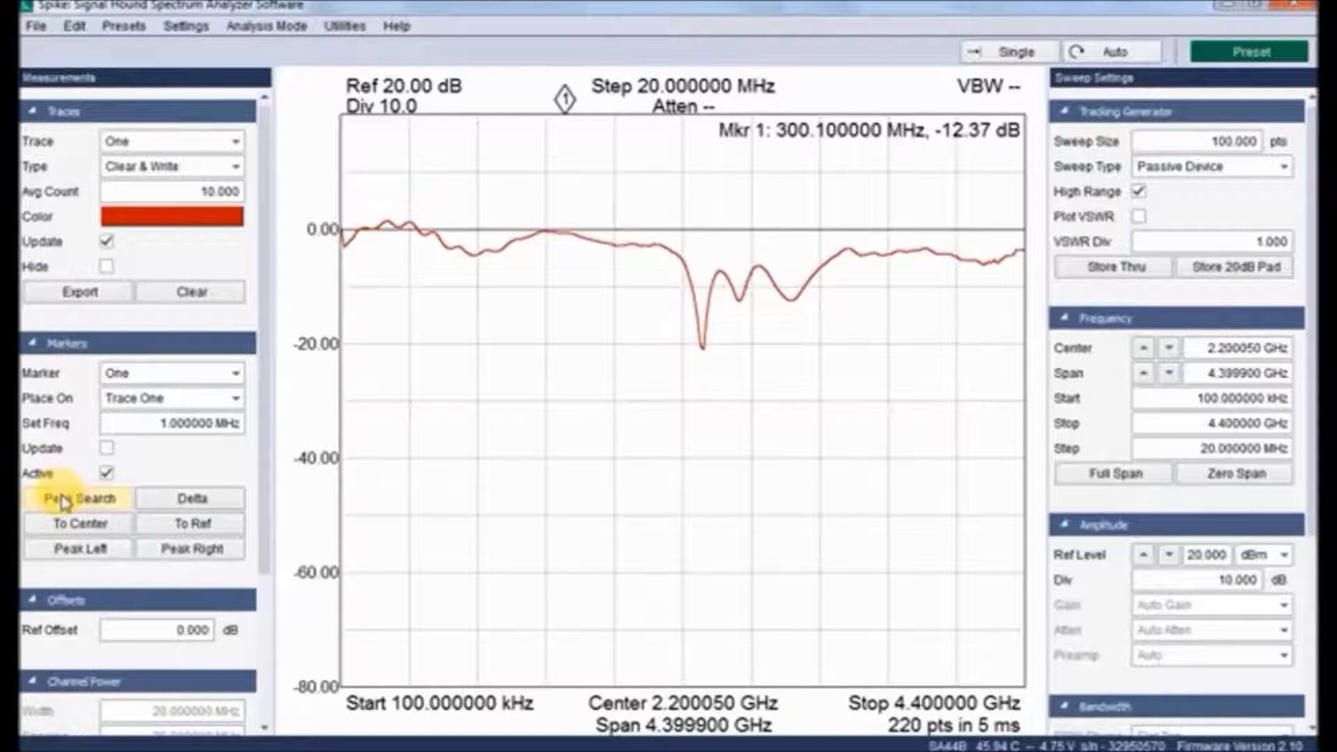
{"action": "left_click", "coordinate": [612, 245]}
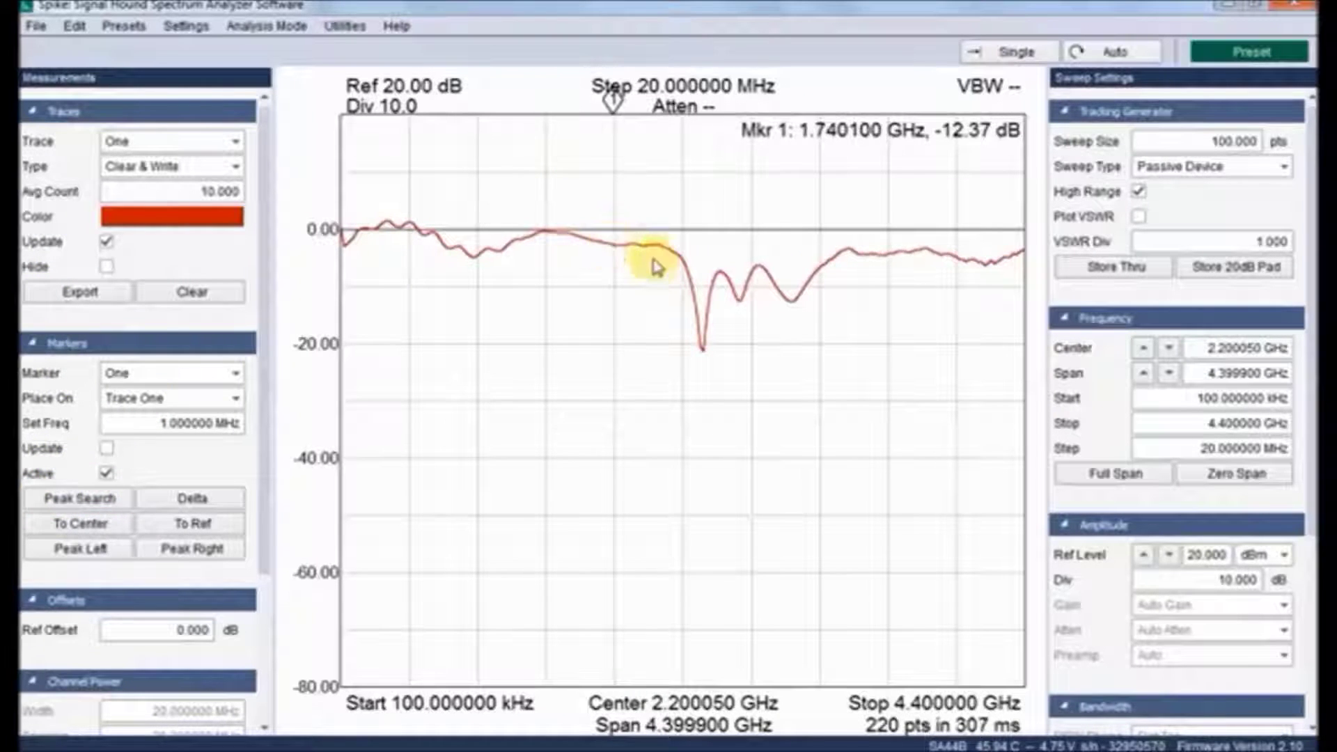
{"action": "left_click", "coordinate": [655, 267]}
{"action": "left_click", "coordinate": [105, 476]}
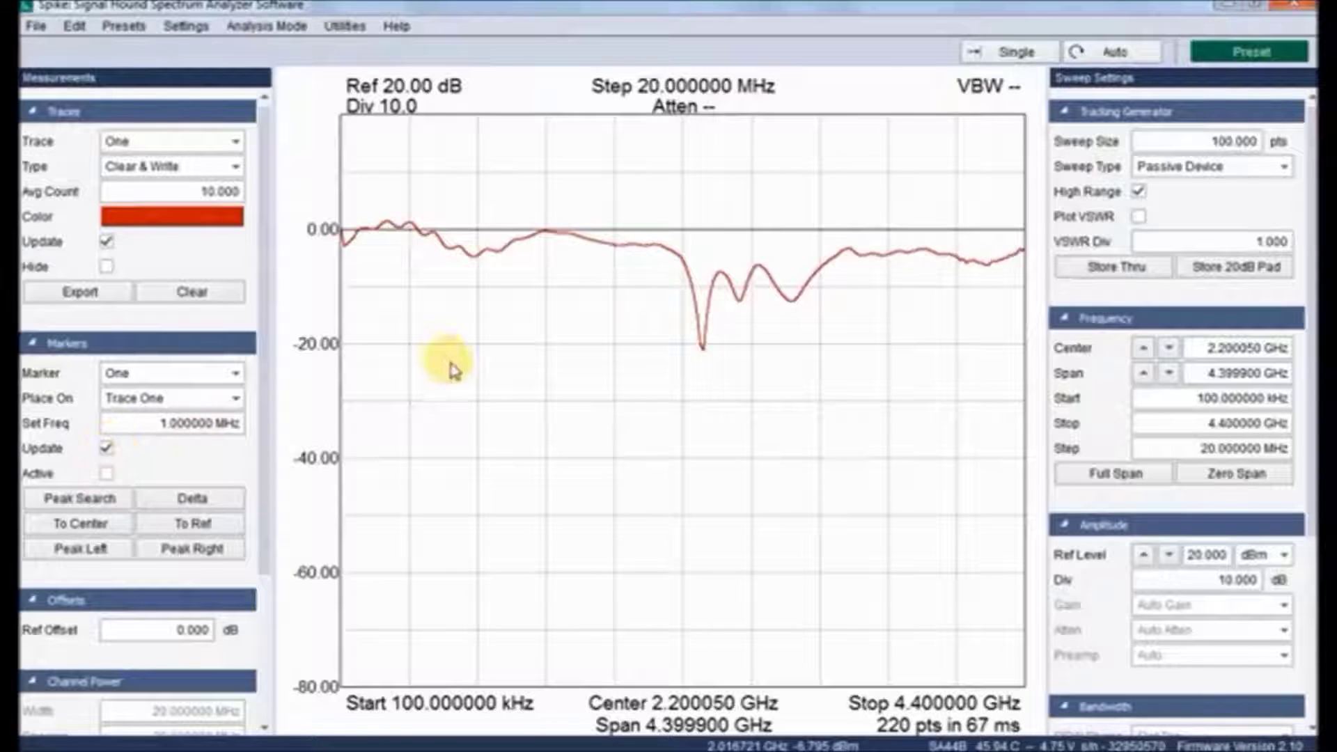
{"action": "left_click", "coordinate": [695, 337]}
{"action": "left_click", "coordinate": [700, 362]}
{"action": "left_click", "coordinate": [708, 358]}
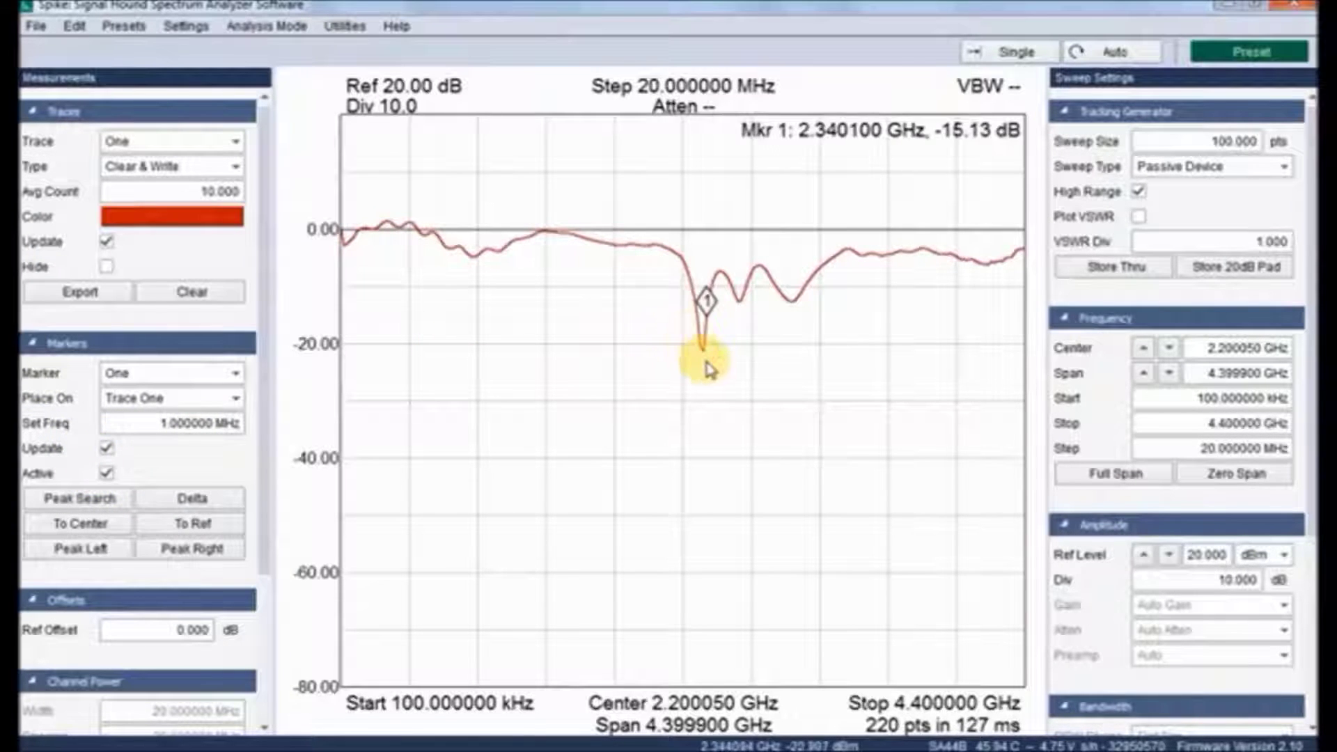
{"action": "left_click", "coordinate": [695, 365]}
{"action": "left_click", "coordinate": [709, 361]}
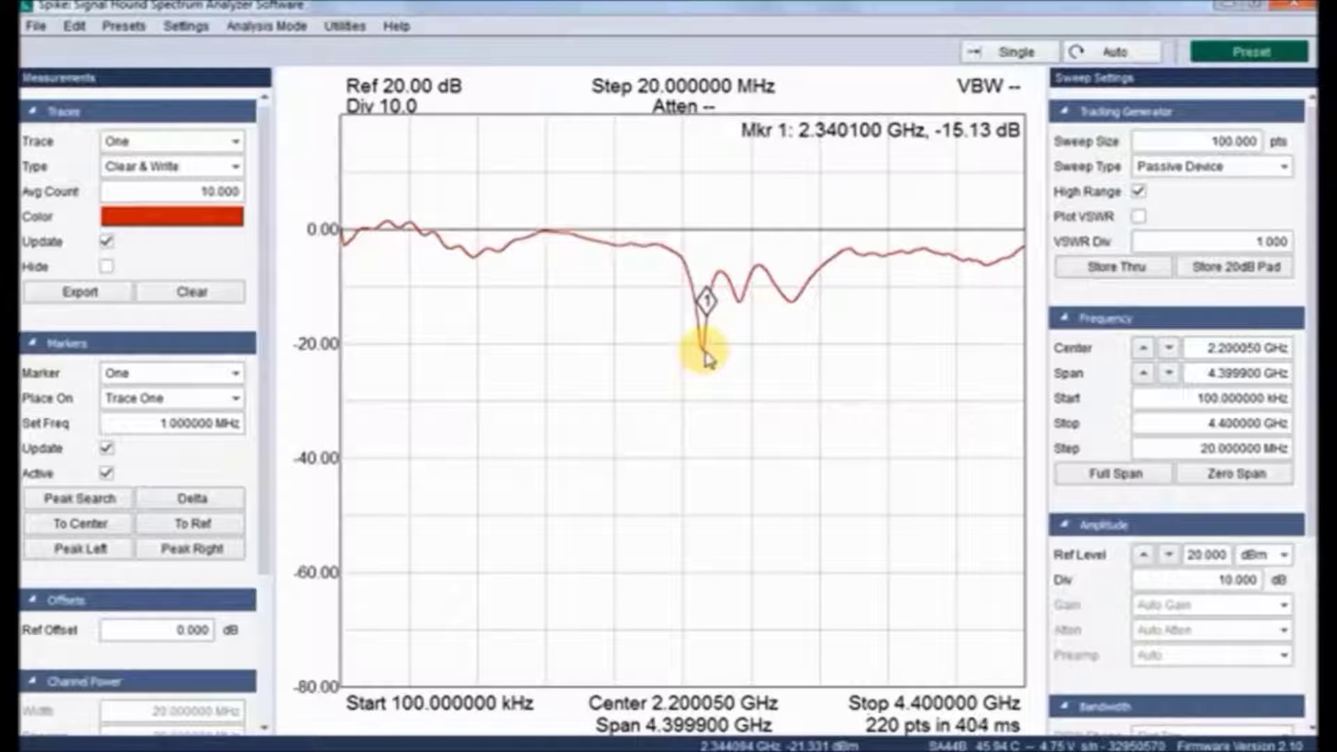
{"action": "left_click", "coordinate": [702, 353]}
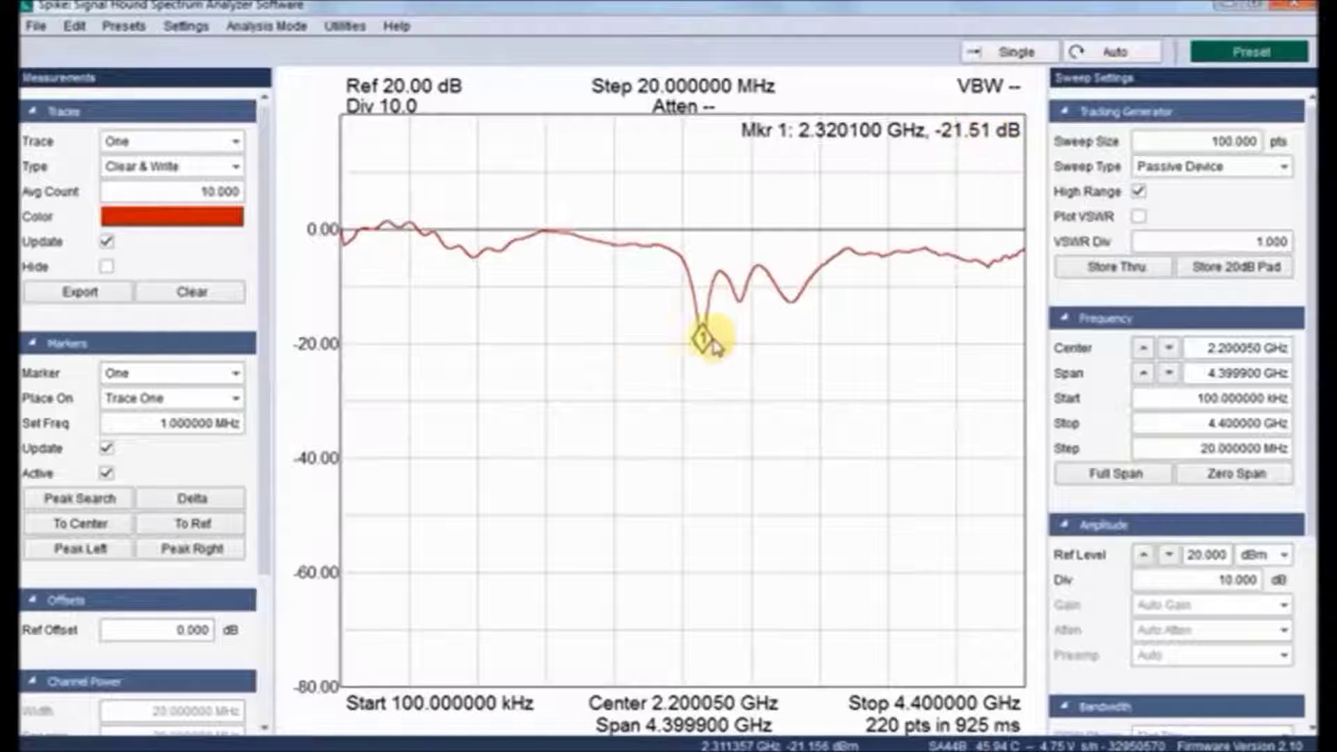
- Add marker 2 on the trace near 2.04 GHz and marker 3 on the second dip
{"action": "left_click", "coordinate": [164, 373]}
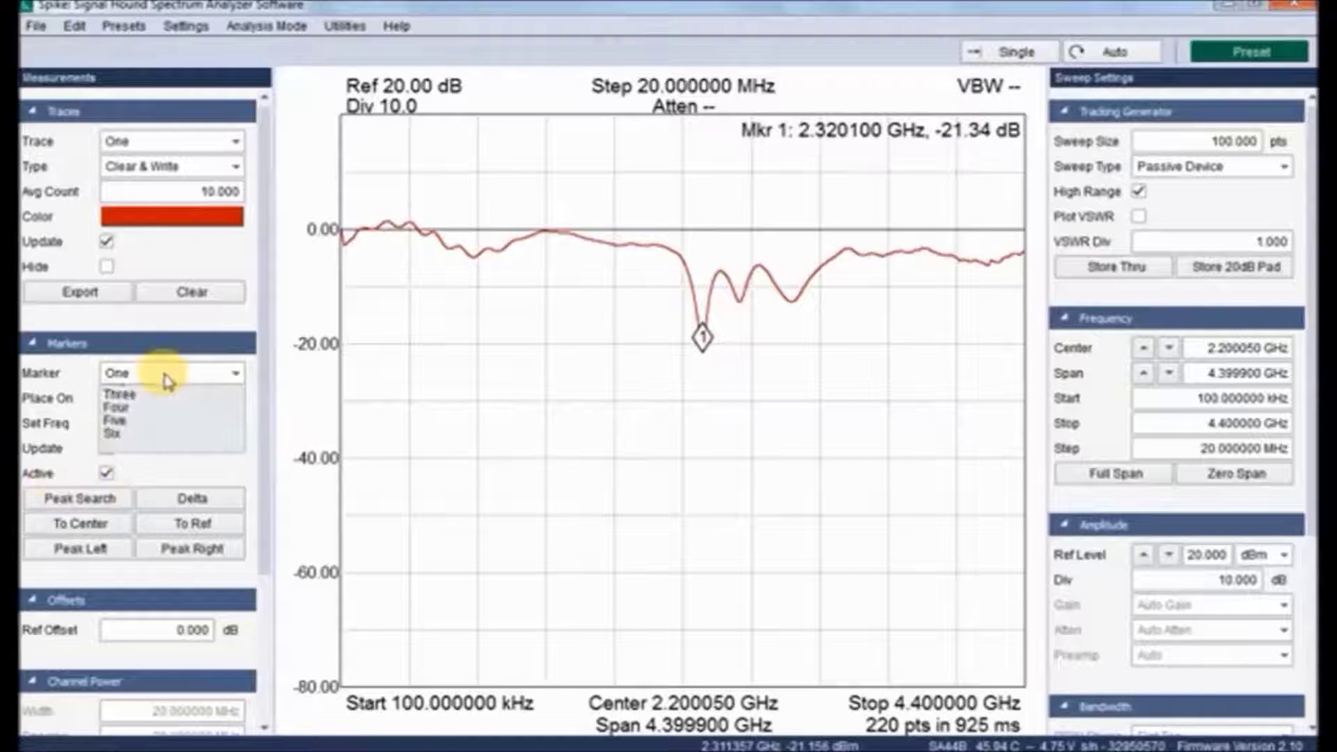
{"action": "left_click", "coordinate": [126, 405]}
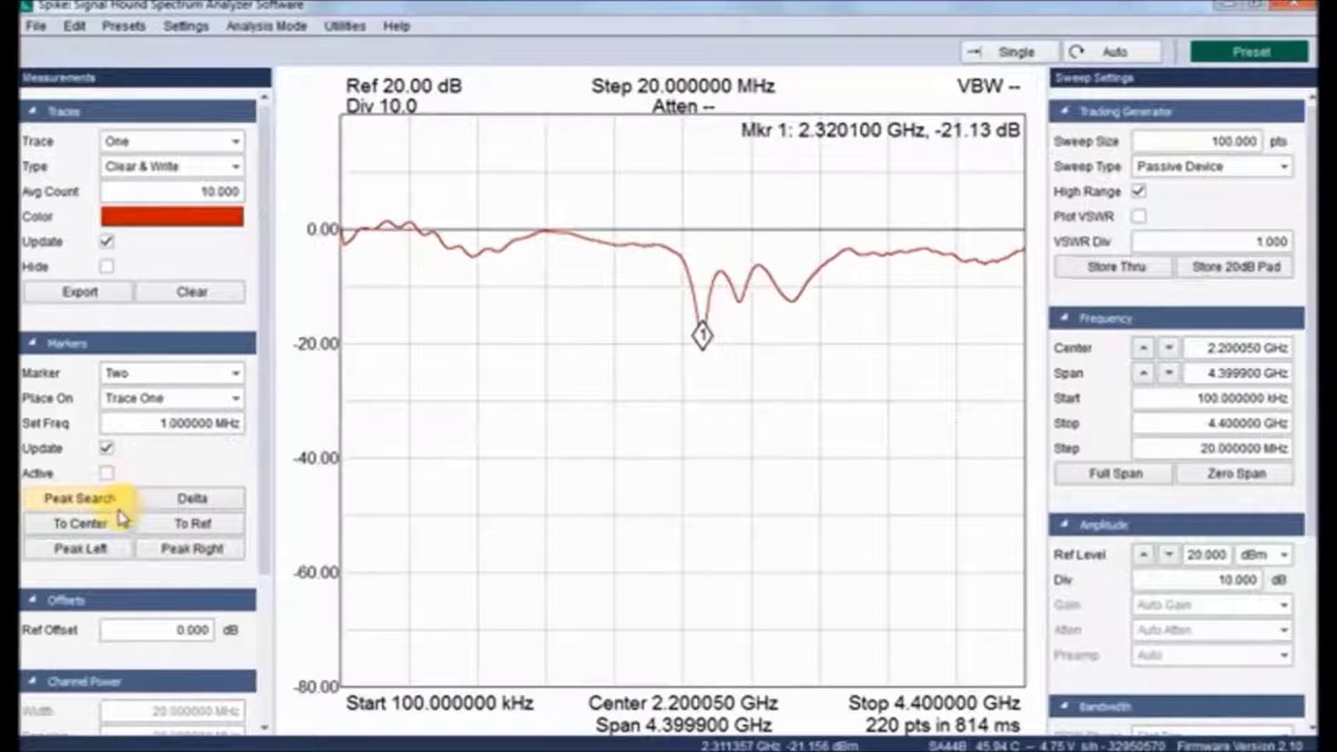
{"action": "left_click", "coordinate": [660, 240]}
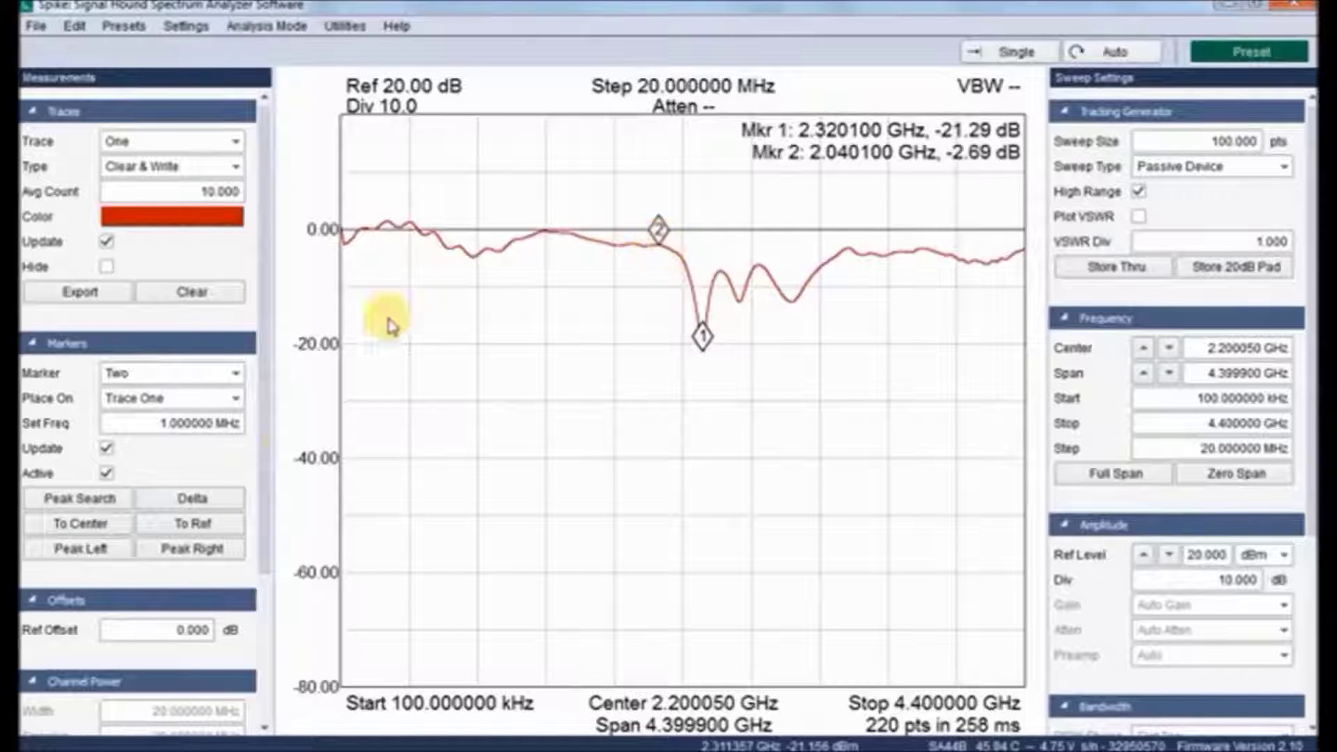
{"action": "left_click", "coordinate": [139, 373]}
{"action": "left_click", "coordinate": [139, 423]}
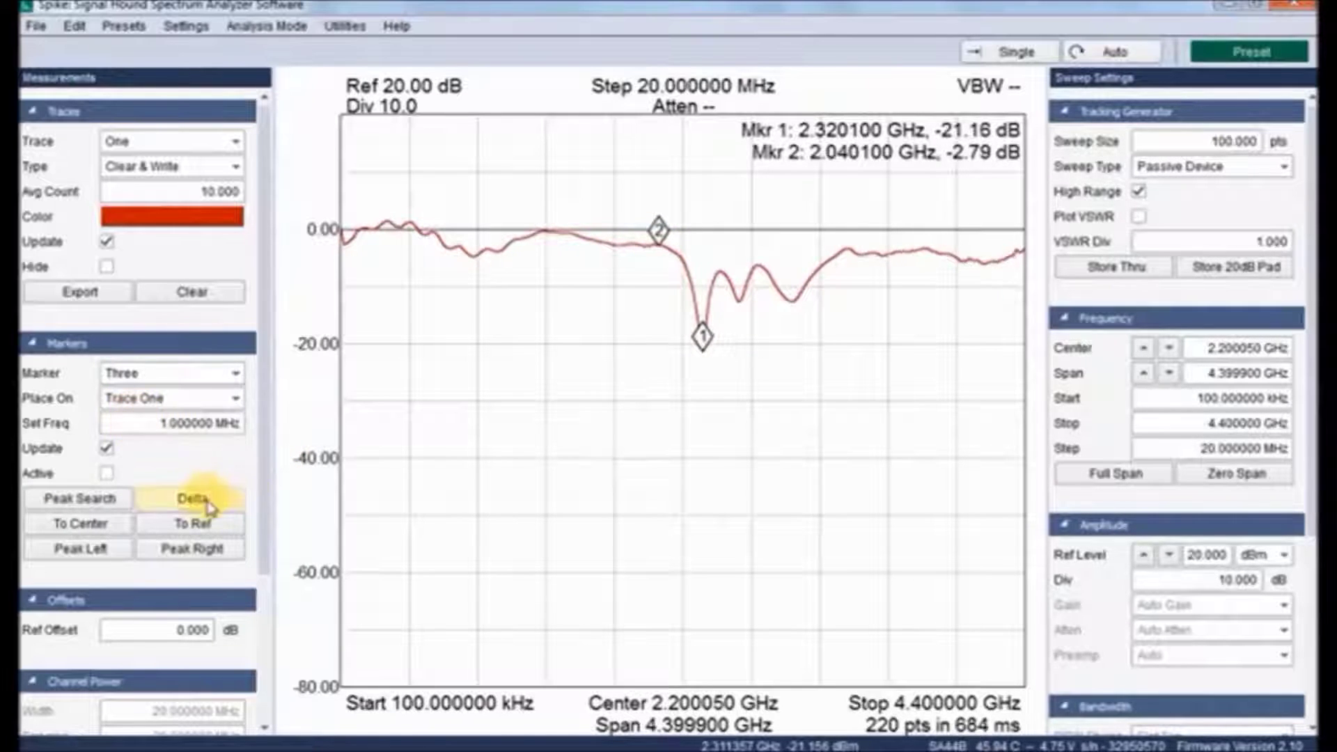
{"action": "left_click", "coordinate": [737, 301]}
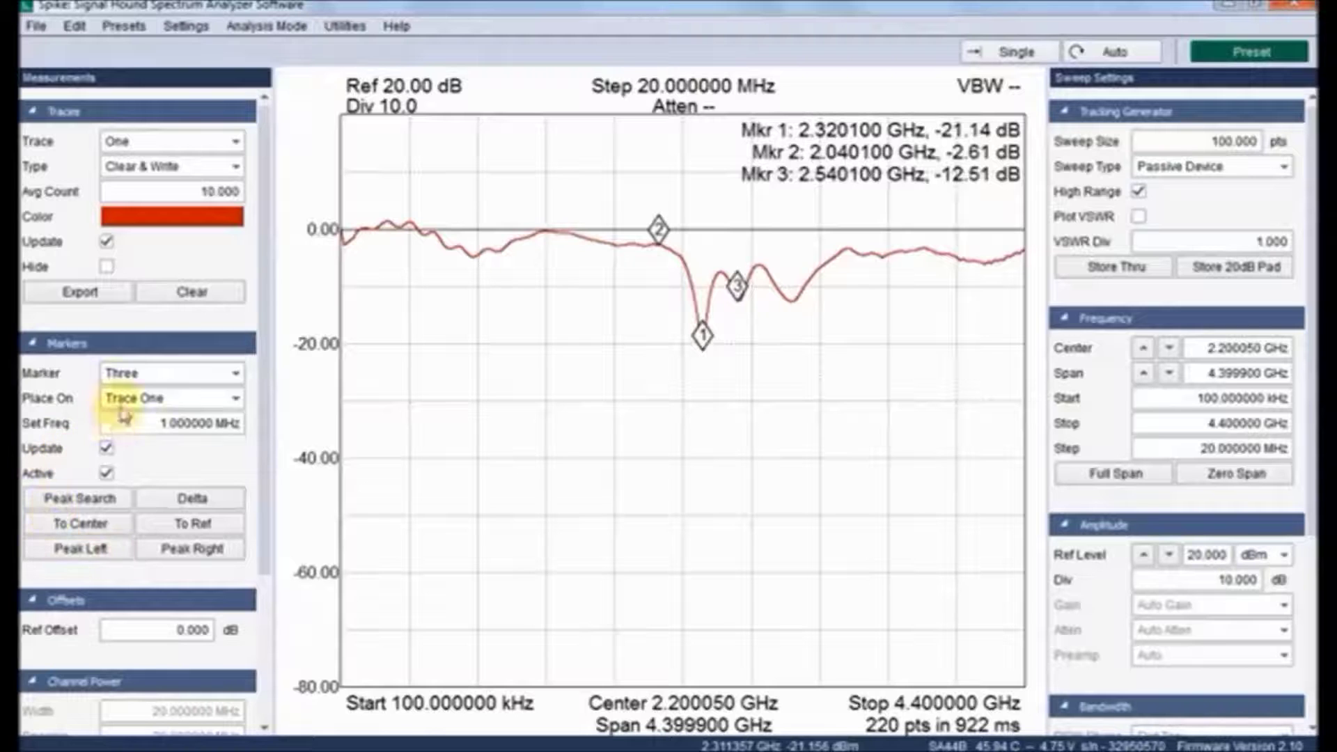
- Add marker 4 near 820 MHz and marker 5 near 2.86 GHz, then drag marker 5 toward 1.96 GHz
{"action": "left_click", "coordinate": [158, 374]}
{"action": "left_click", "coordinate": [131, 434]}
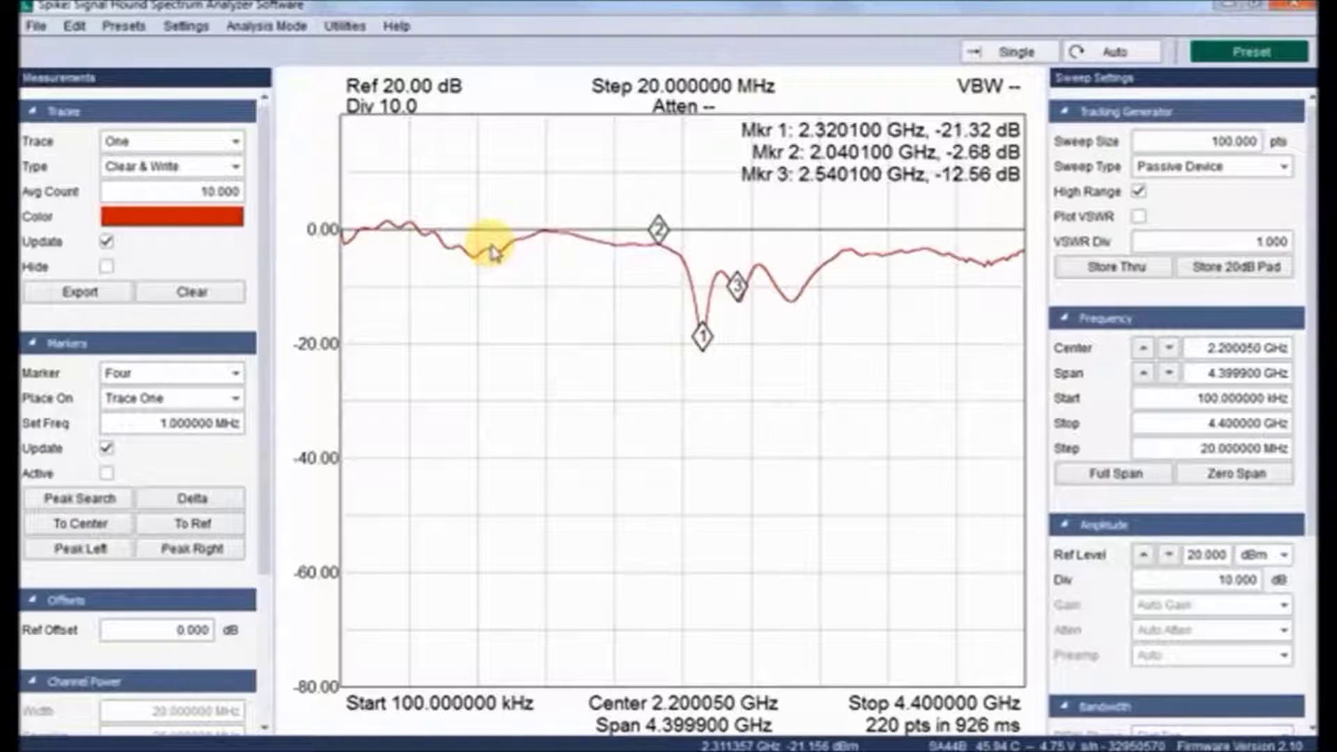
{"action": "left_click", "coordinate": [467, 242]}
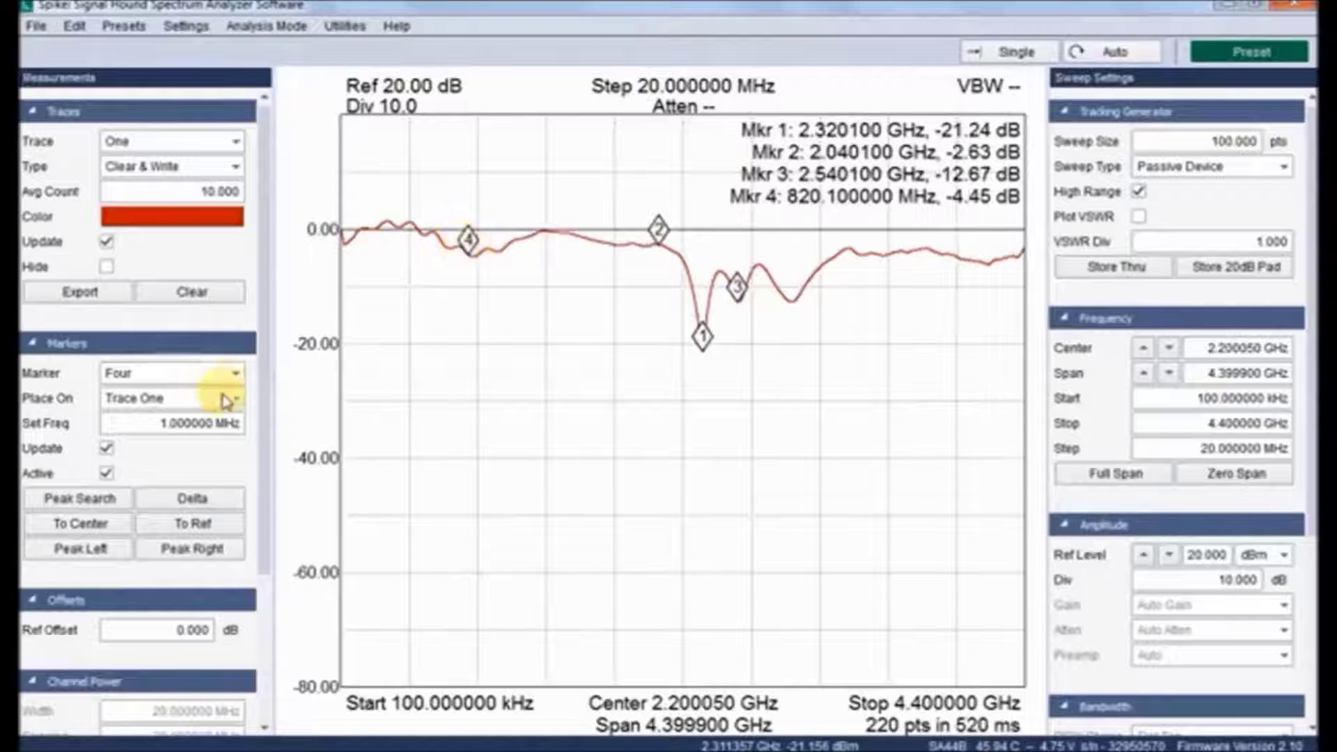
{"action": "left_click", "coordinate": [197, 374]}
{"action": "left_click", "coordinate": [164, 450]}
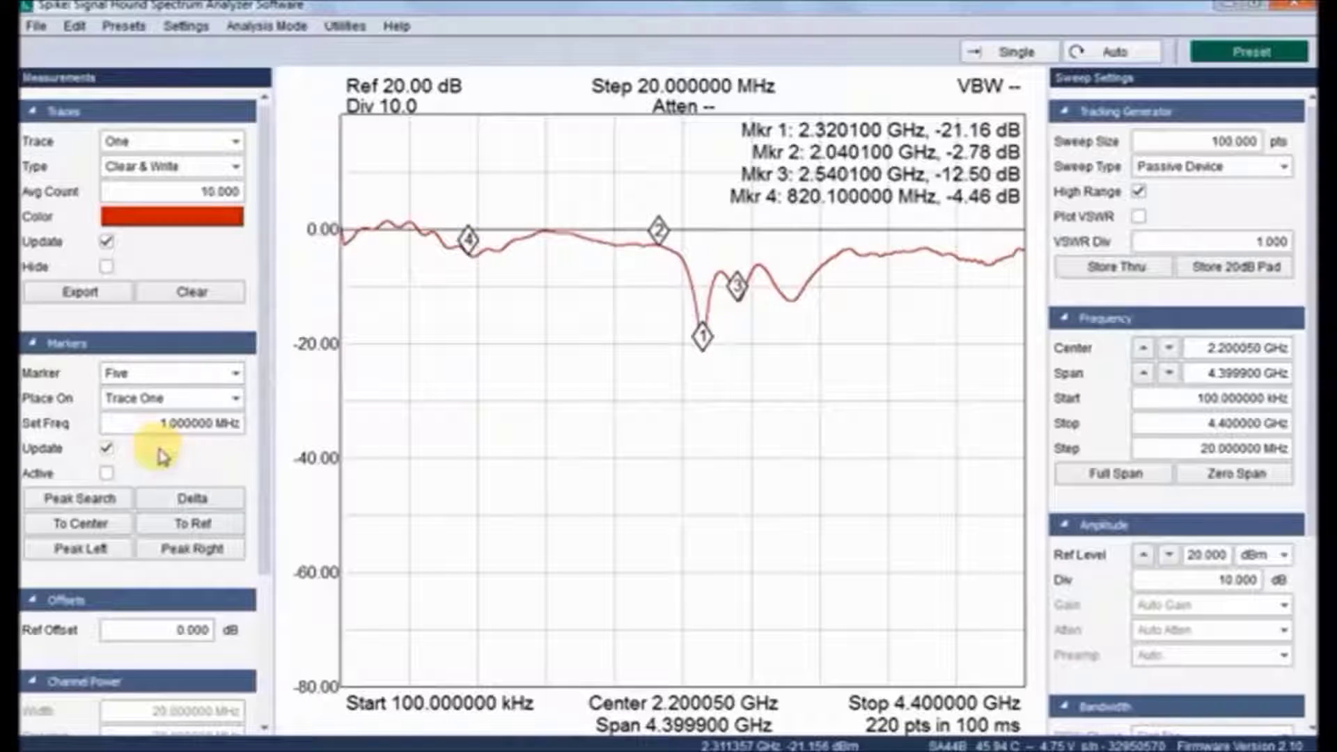
{"action": "left_click", "coordinate": [787, 290]}
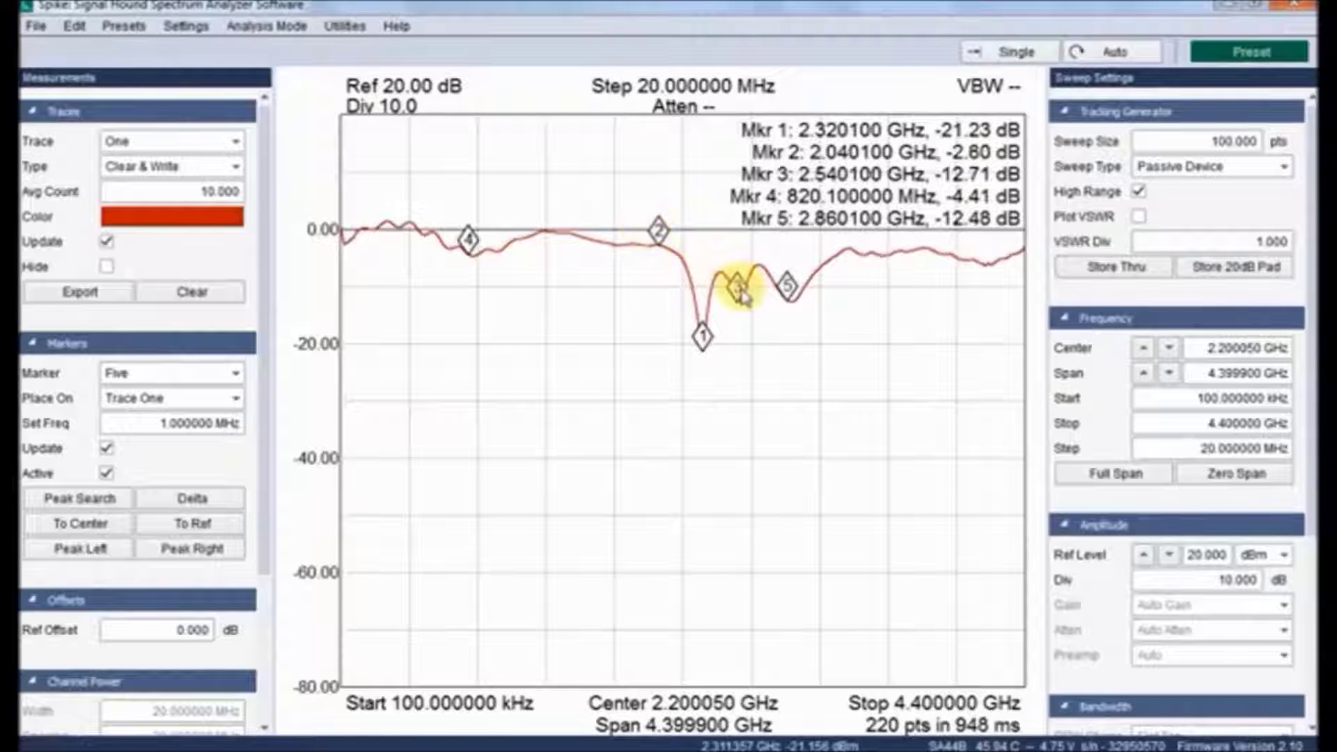
{"action": "mouse_move", "coordinate": [732, 286]}
{"action": "left_mouse_down"}
{"action": "mouse_move", "coordinate": [649, 234]}
{"action": "mouse_move", "coordinate": [689, 282]}
{"action": "mouse_move", "coordinate": [814, 269]}
{"action": "mouse_move", "coordinate": [788, 307]}
{"action": "mouse_move", "coordinate": [778, 288]}
{"action": "mouse_move", "coordinate": [717, 298]}
{"action": "mouse_move", "coordinate": [730, 275]}
{"action": "left_mouse_up"}
- Move marker 5 onto the right-hand dip, reading 2.900100 GHz
{"action": "left_click", "coordinate": [791, 286]}
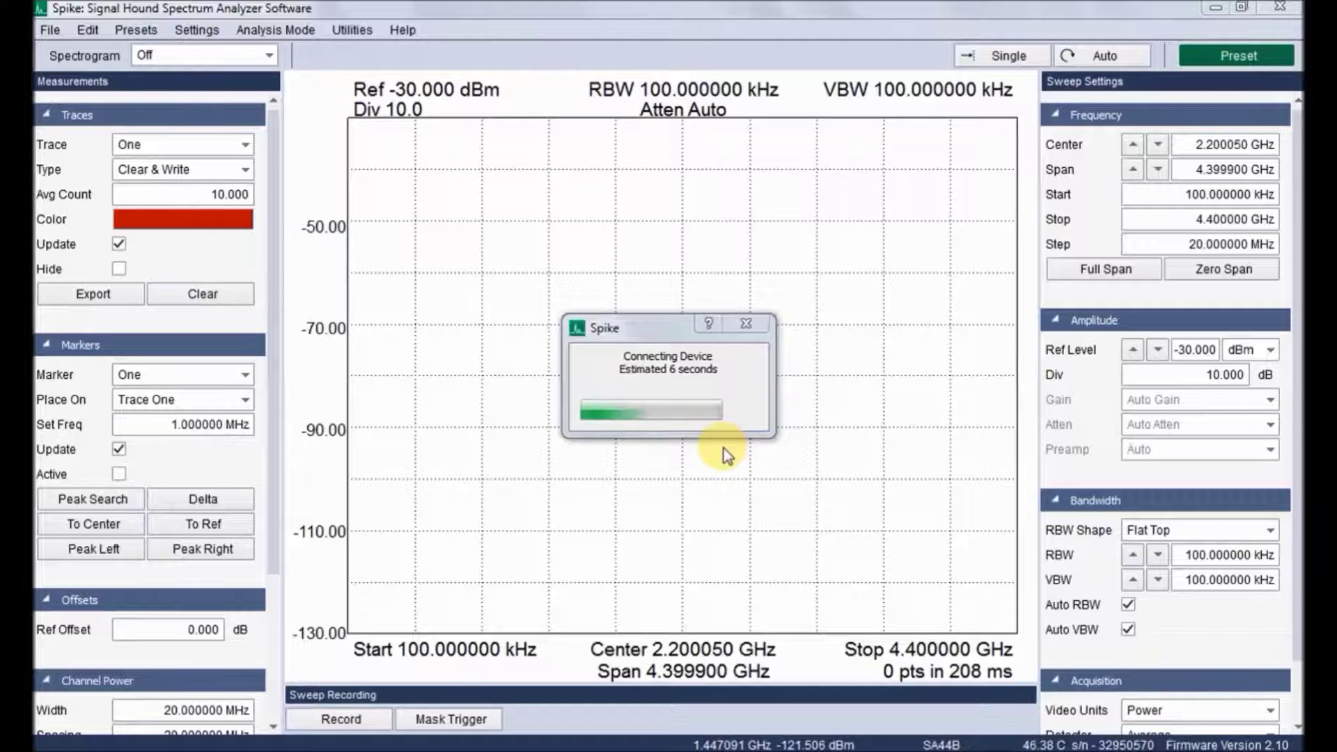
- Switch to Scalar Network Analysis and raise the reference level in 10 dB steps to 10 dBm
{"action": "left_click", "coordinate": [275, 29]}
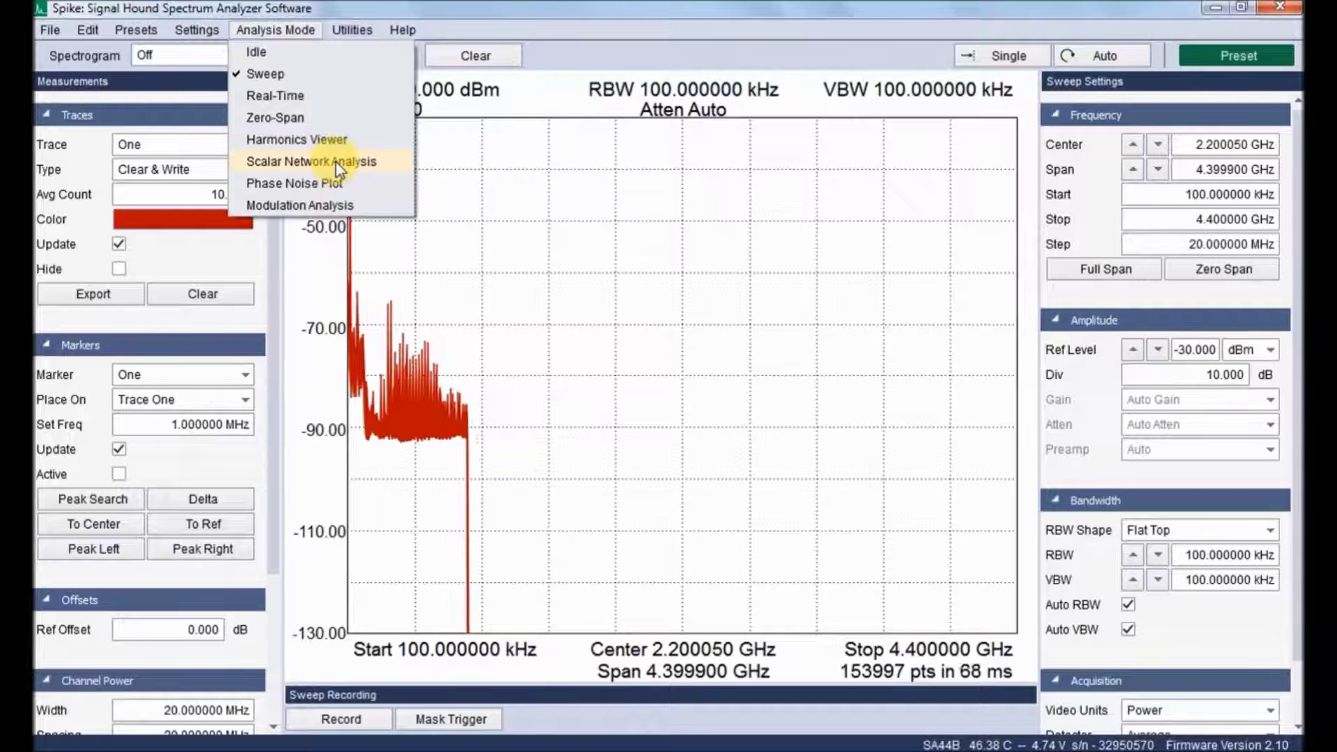
{"action": "left_click", "coordinate": [314, 161]}
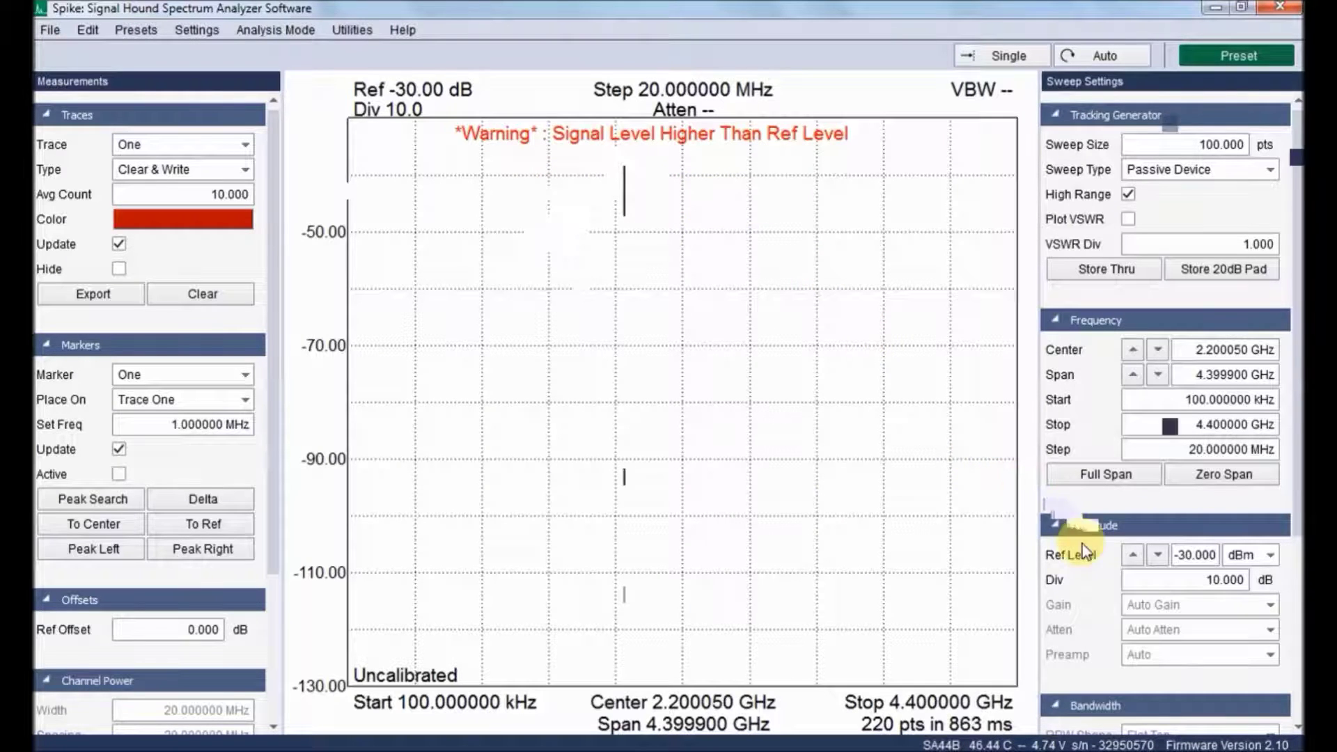
{"action": "left_click", "coordinate": [1134, 546]}
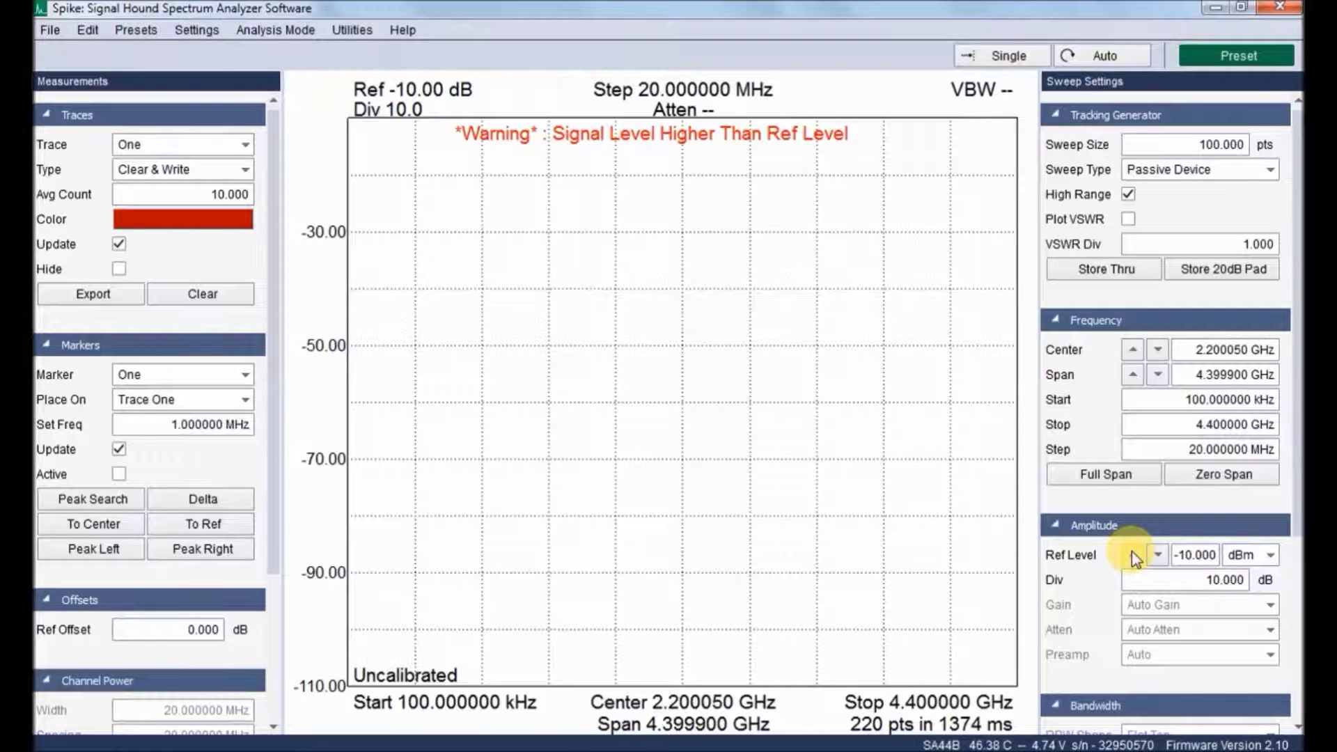
{"action": "left_click", "coordinate": [1132, 551]}
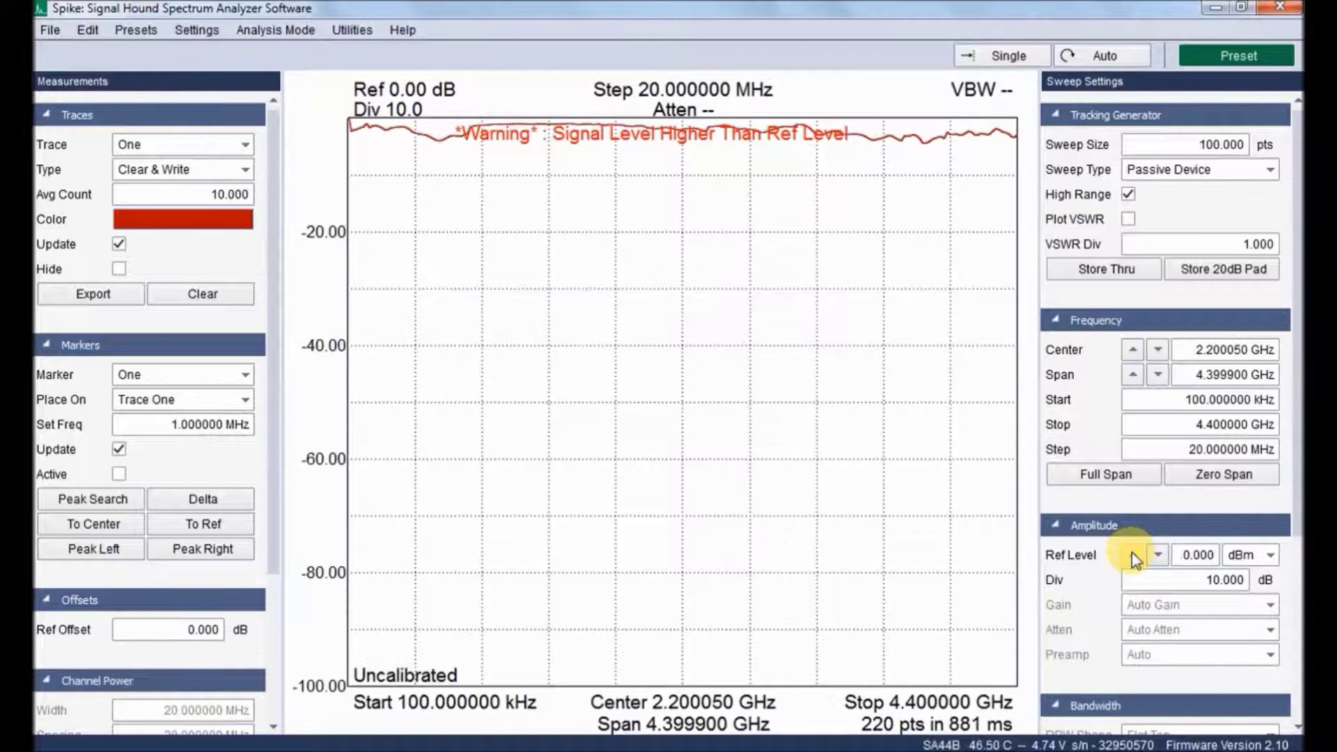
{"action": "left_click", "coordinate": [1134, 554]}
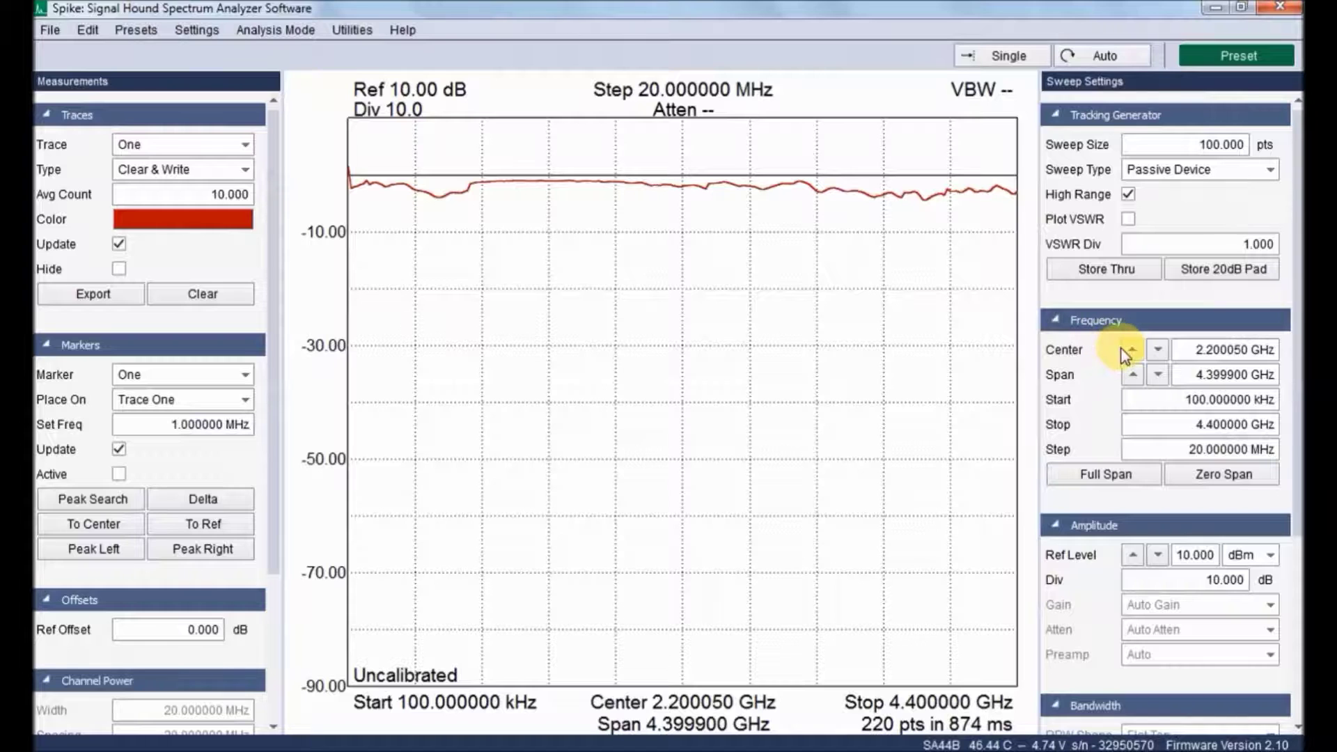
- Set center frequency 10.7 MHz and span 3 MHz, then store the thru reference
{"action": "double_click", "coordinate": [1192, 355]}
{"action": "type", "text": "1"}
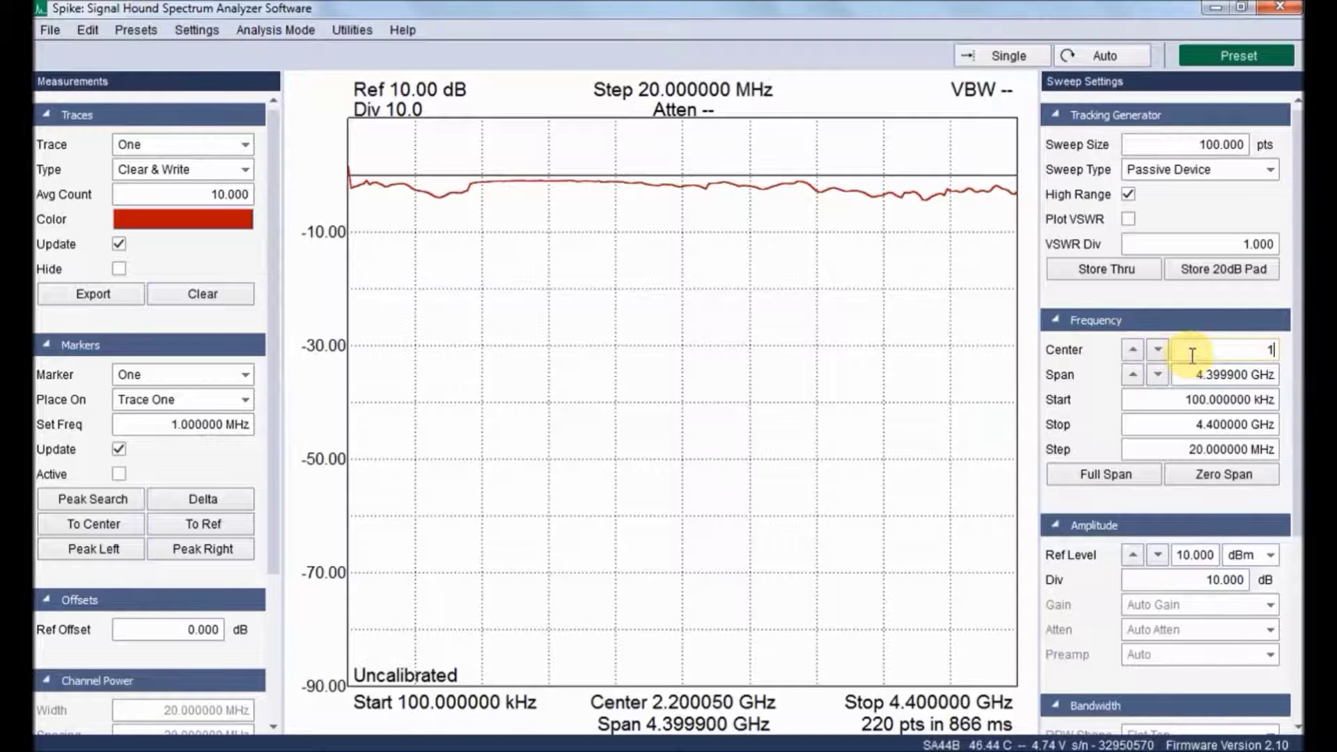
{"action": "type", "text": "0.7M"}
{"action": "key", "text": "Tab"}
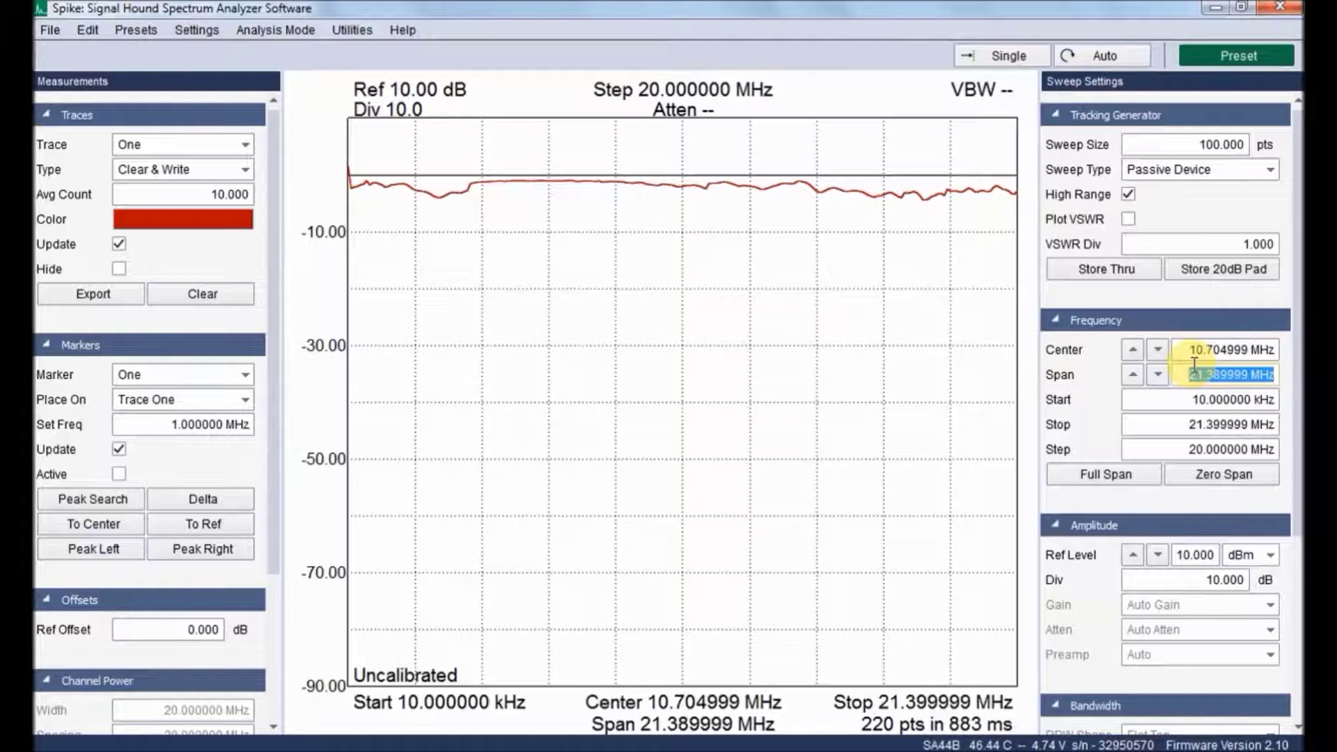
{"action": "type", "text": "3M"}
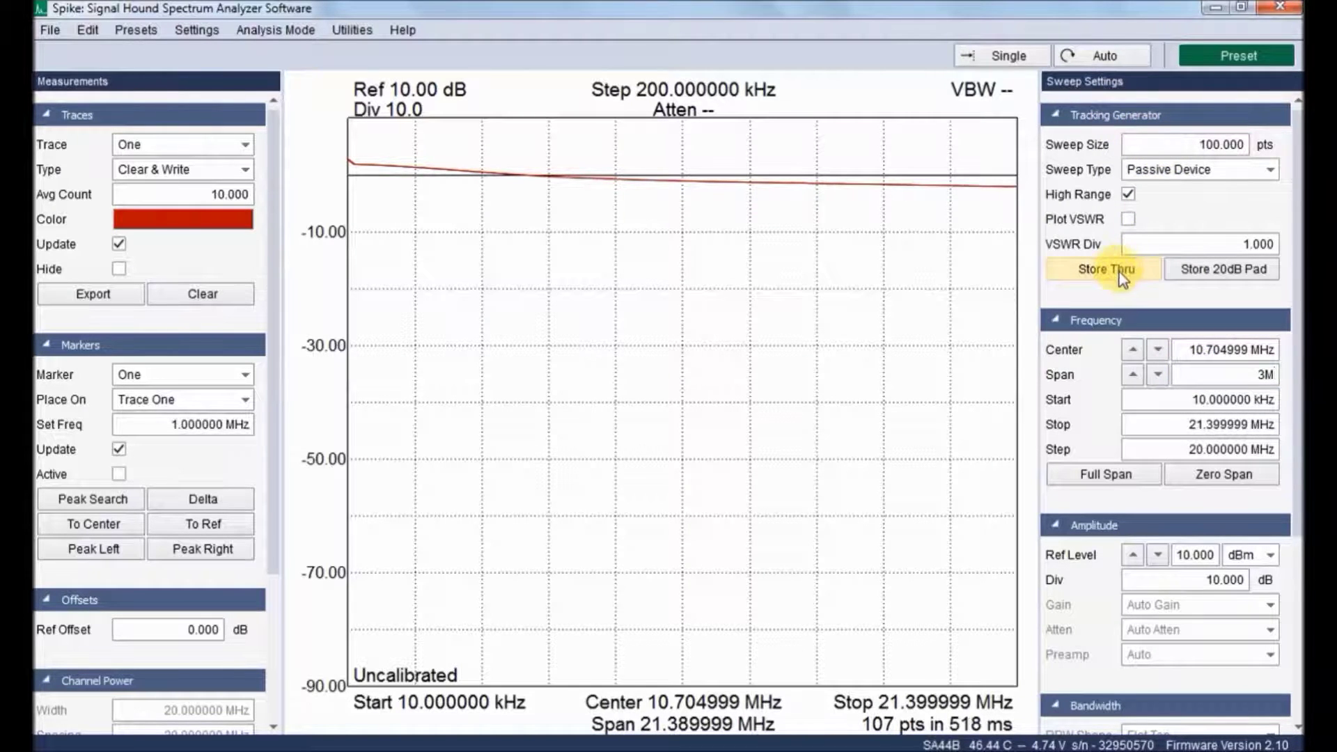
{"action": "left_click", "coordinate": [957, 262]}
{"action": "left_click", "coordinate": [1094, 273]}
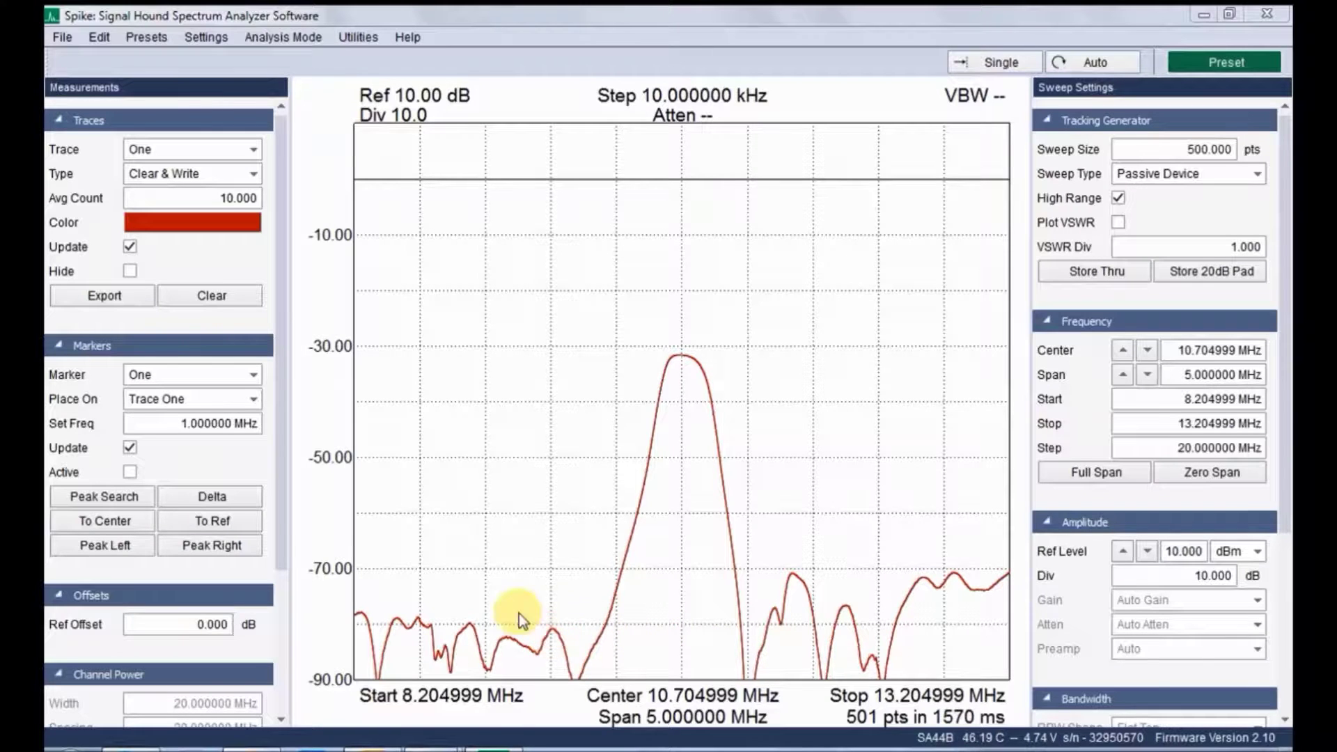
- Peak-search marker 1 onto the filter peak at 10.694999 MHz, -31.58 dB
{"action": "left_click", "coordinate": [141, 494]}
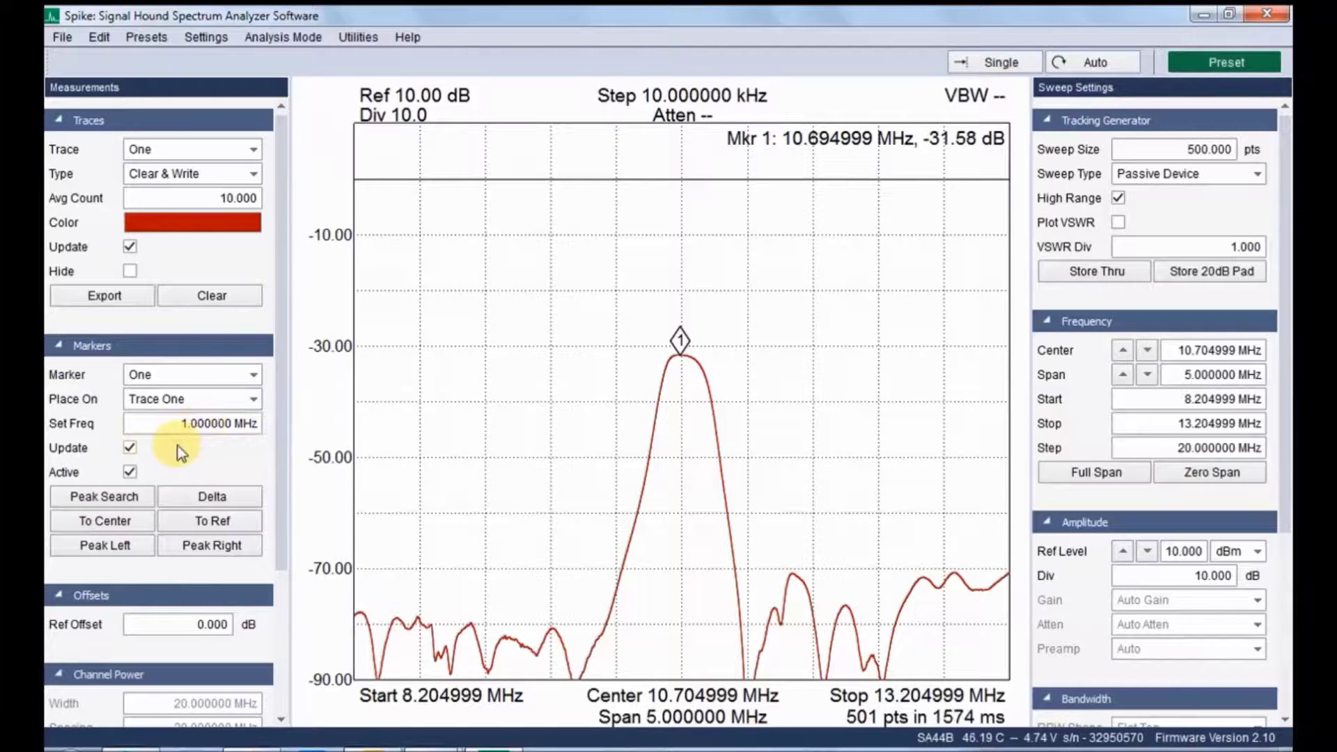
- Make marker 2 a delta marker on the filter's slopes, dragging it along the trace
{"action": "left_click", "coordinate": [220, 377]}
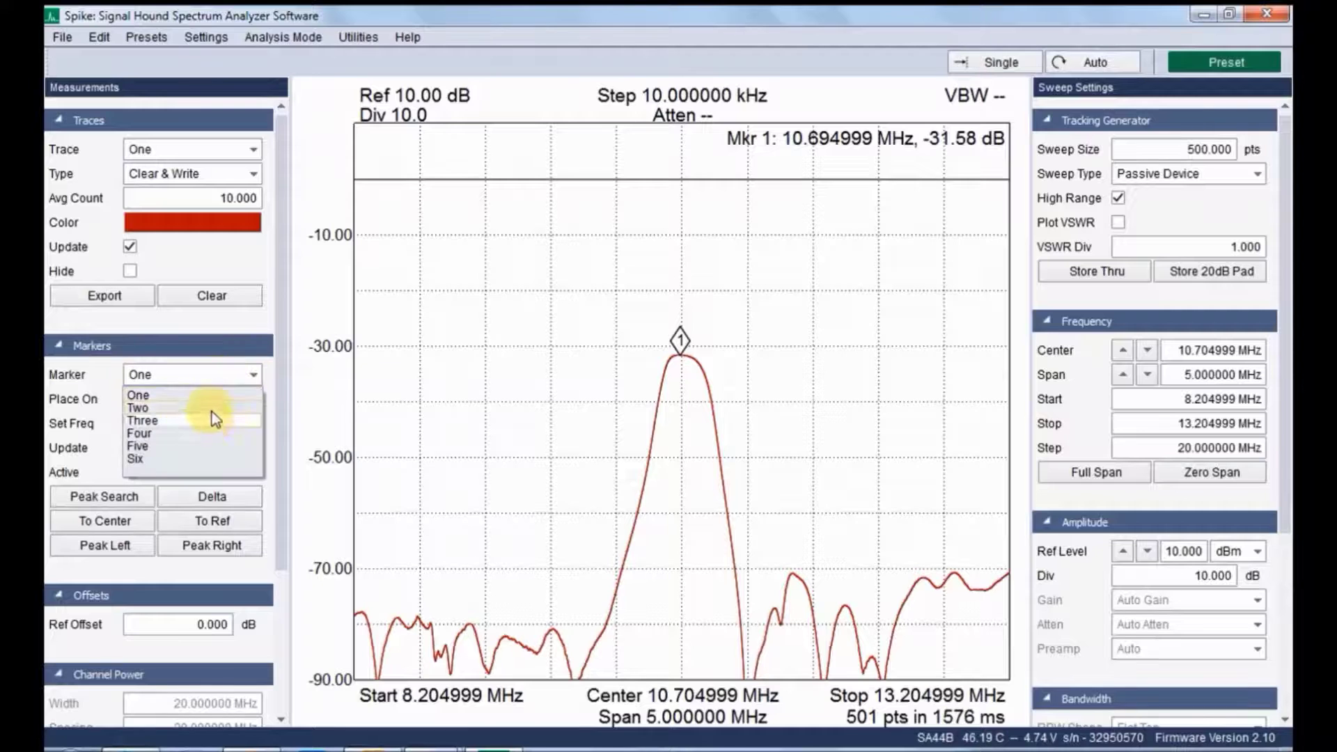
{"action": "left_click", "coordinate": [212, 410]}
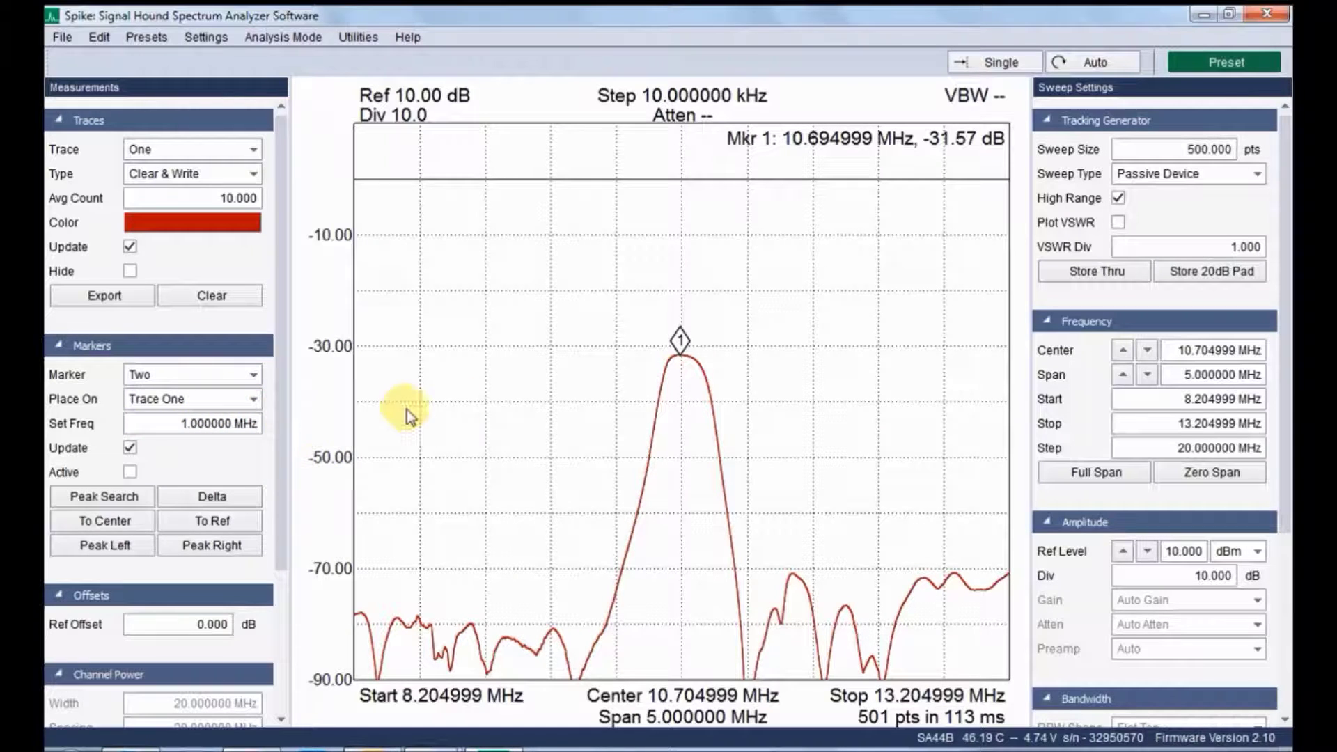
{"action": "left_click", "coordinate": [655, 402]}
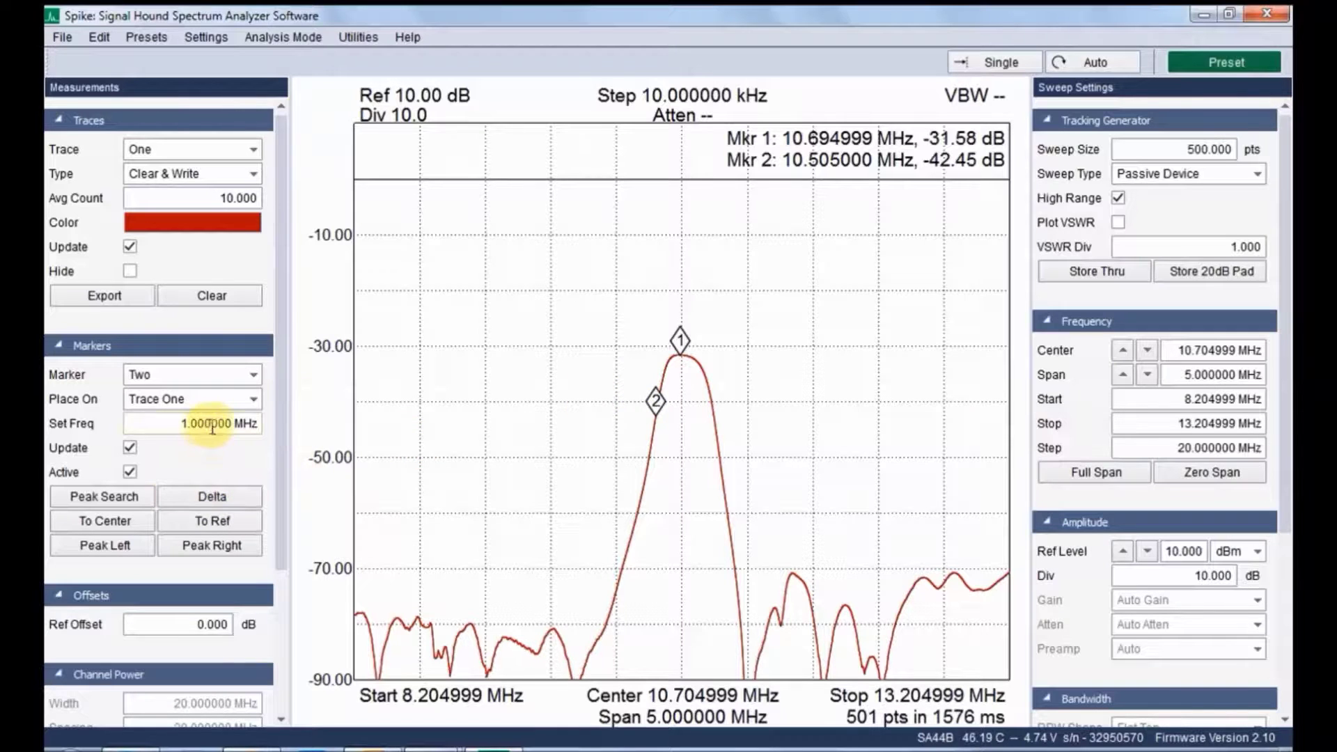
{"action": "left_click", "coordinate": [225, 490]}
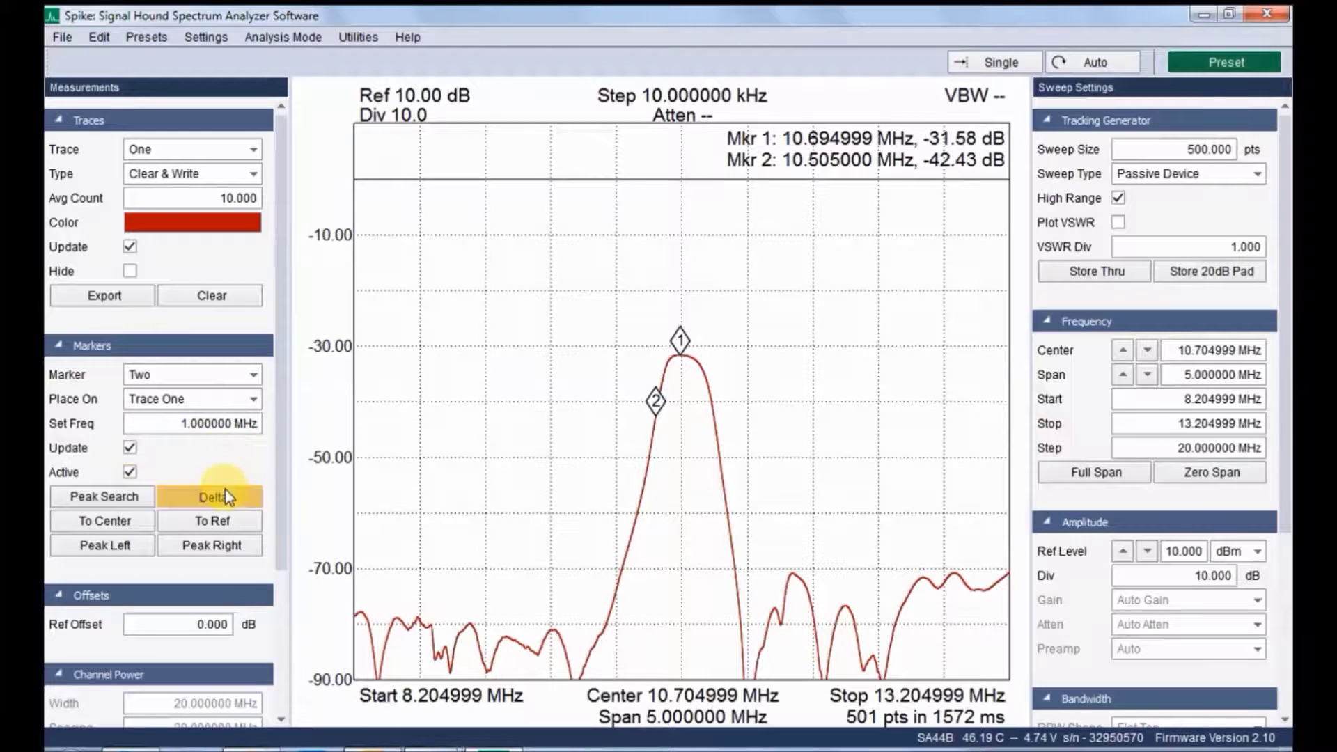
{"action": "left_click", "coordinate": [714, 402]}
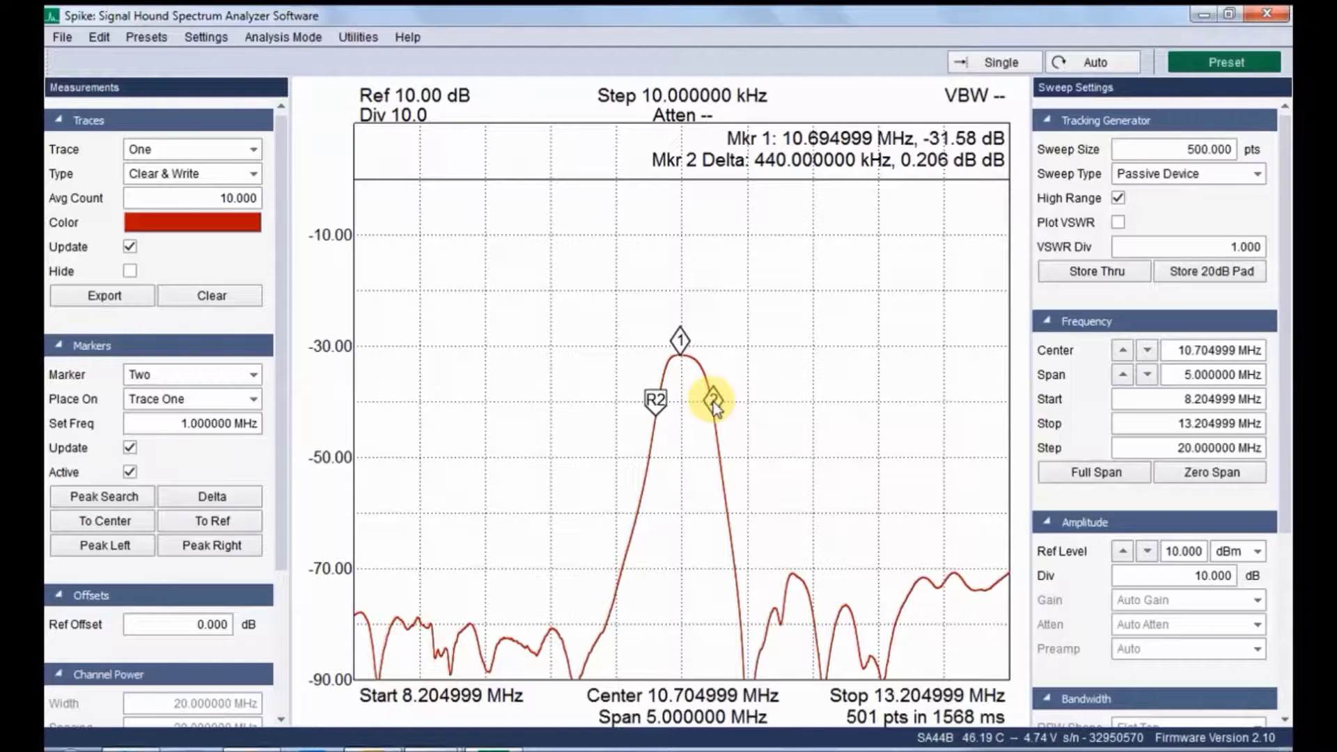
{"action": "left_click_drag", "start_coordinate": [715, 407], "coordinate": [717, 421]}
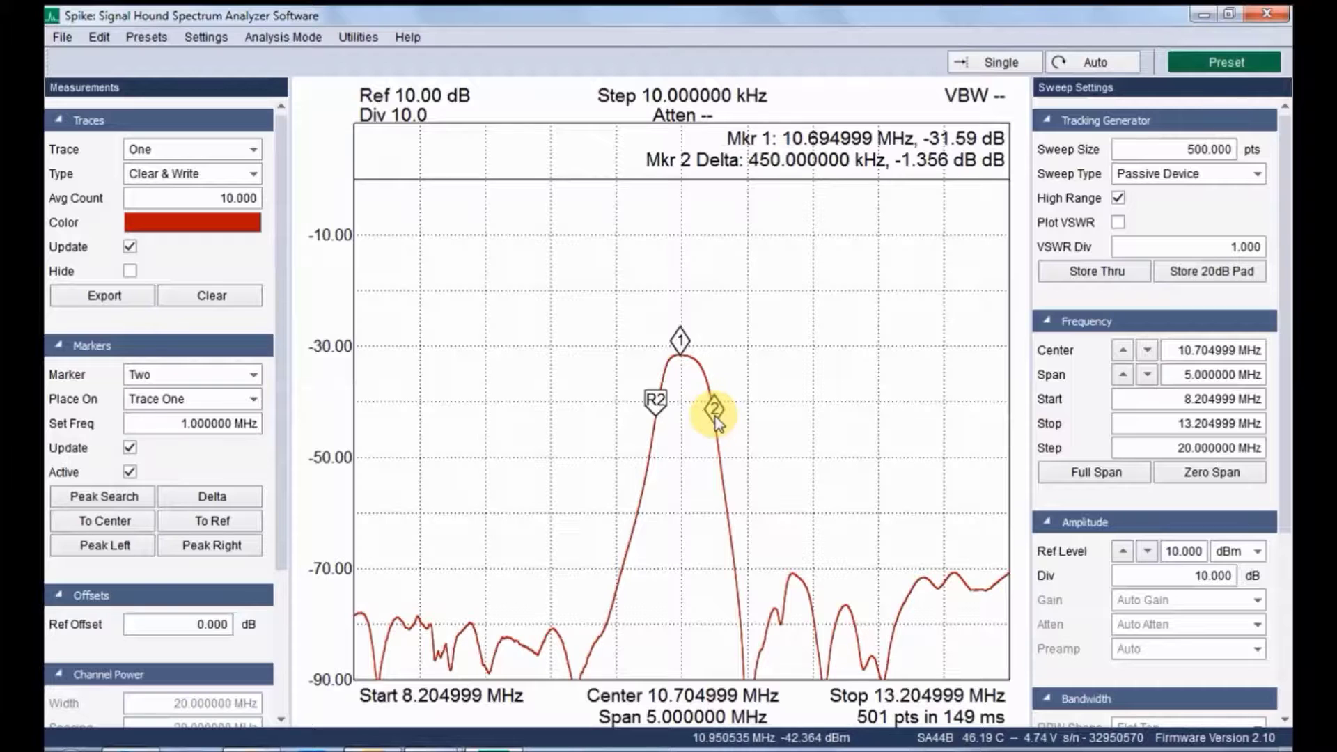
{"action": "left_click_drag", "start_coordinate": [716, 415], "coordinate": [655, 400]}
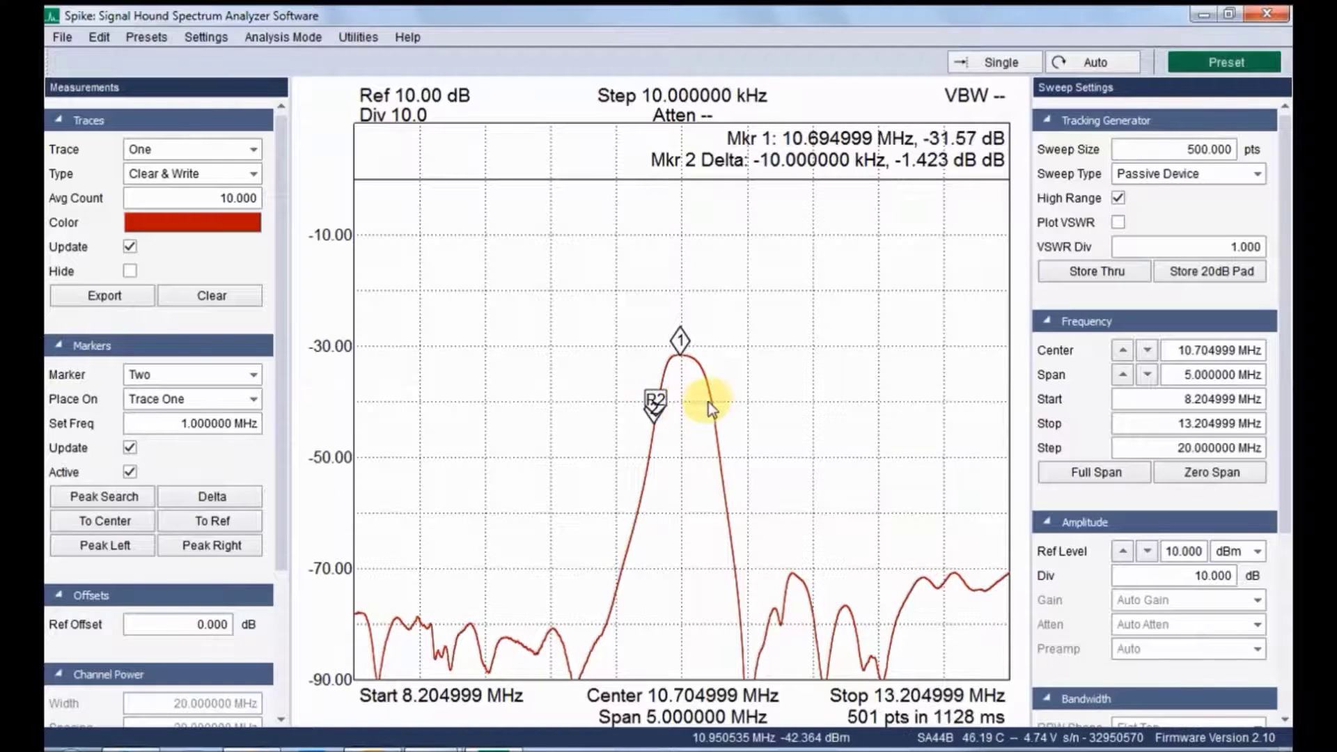
- Re-anchor delta marker 2 with R2 on the right shoulder and marker 2 on the left, reading -320 kHz
{"action": "left_click", "coordinate": [715, 402]}
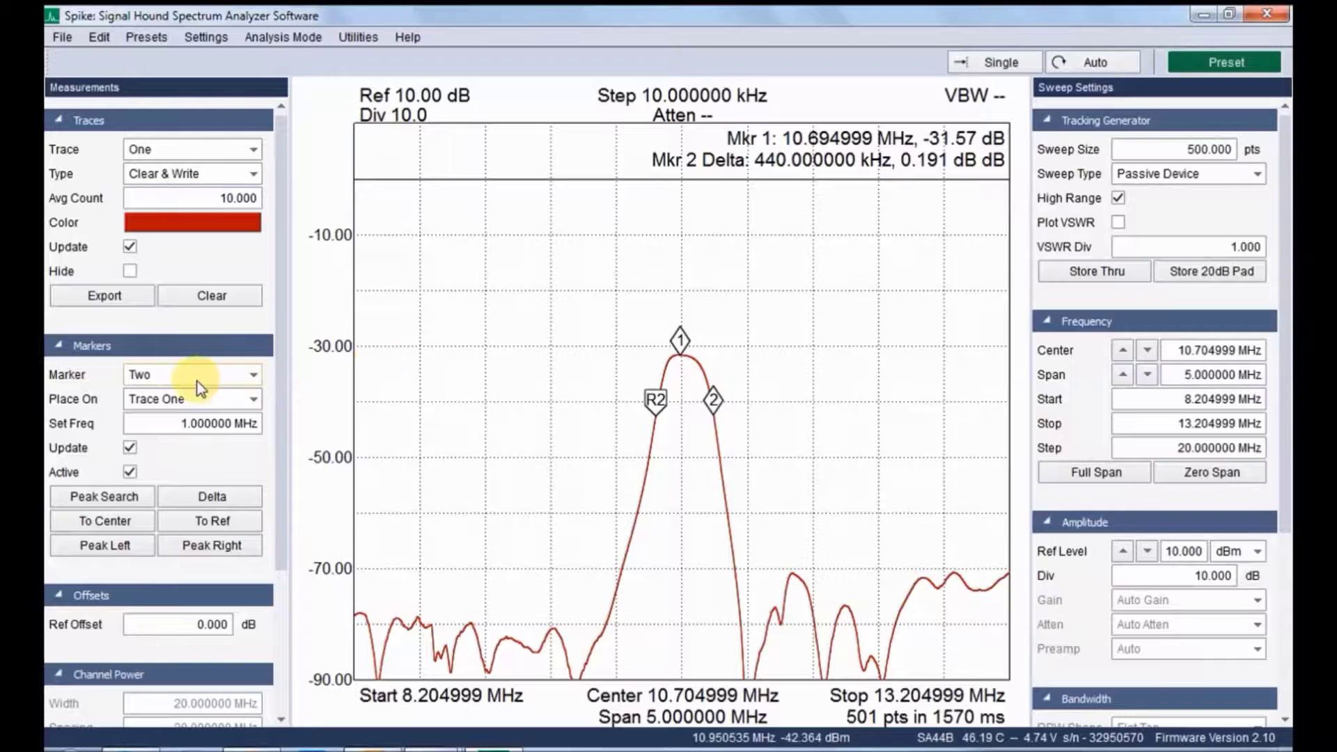
{"action": "left_click", "coordinate": [209, 499]}
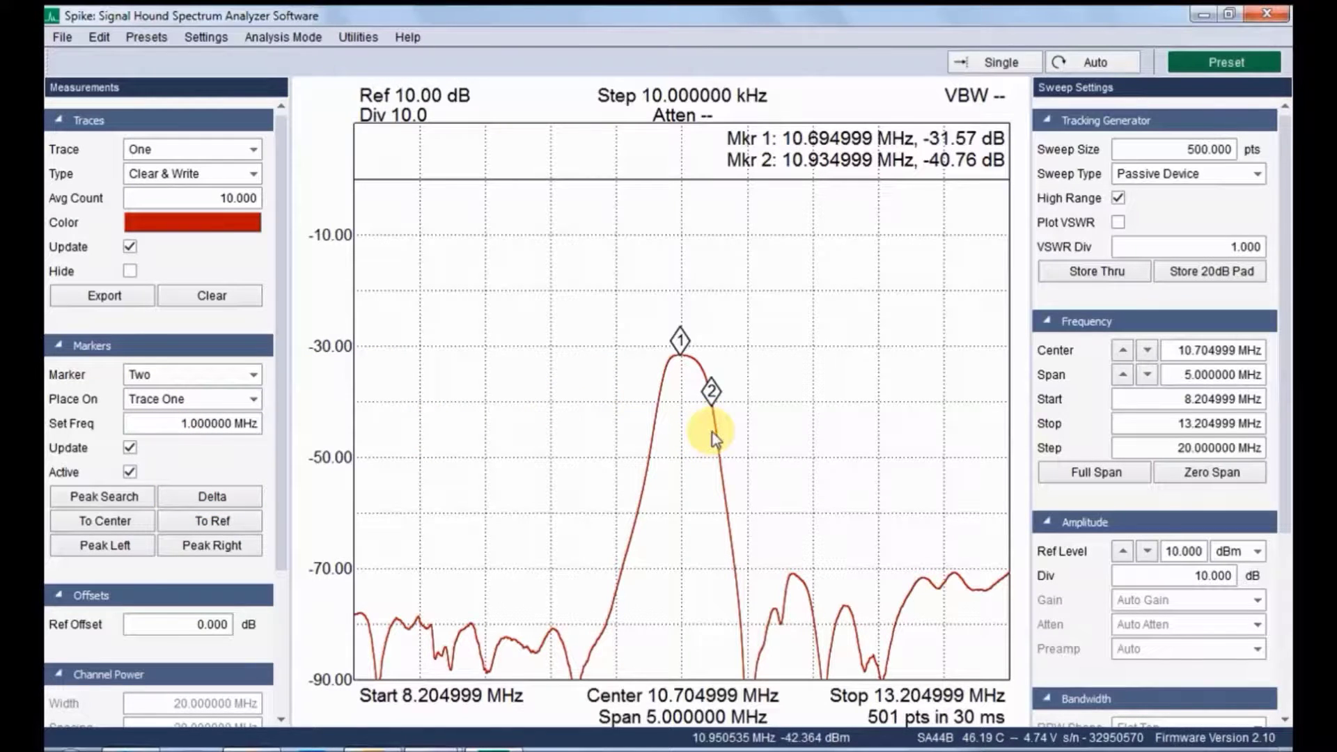
{"action": "mouse_move", "coordinate": [713, 432]}
{"action": "left_mouse_down"}
{"action": "mouse_move", "coordinate": [718, 444]}
{"action": "mouse_move", "coordinate": [706, 382]}
{"action": "left_mouse_up"}
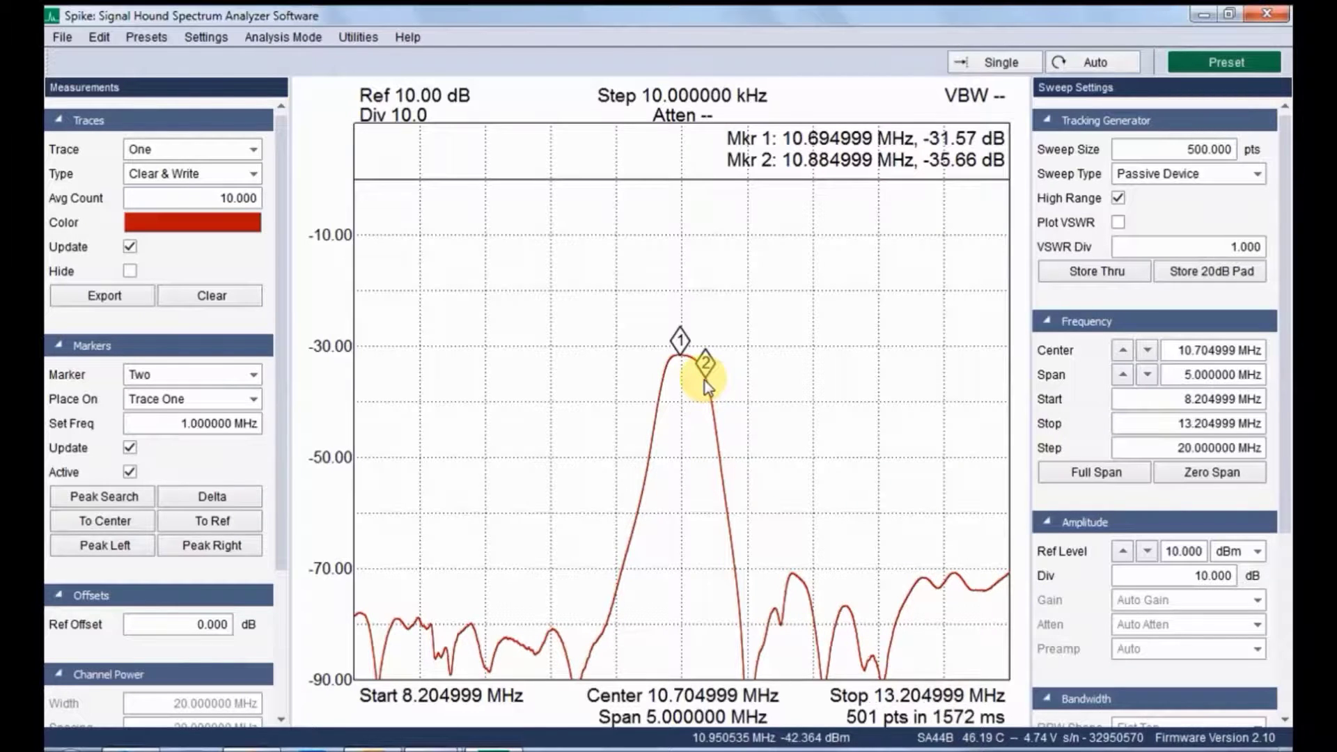
{"action": "left_click", "coordinate": [228, 491]}
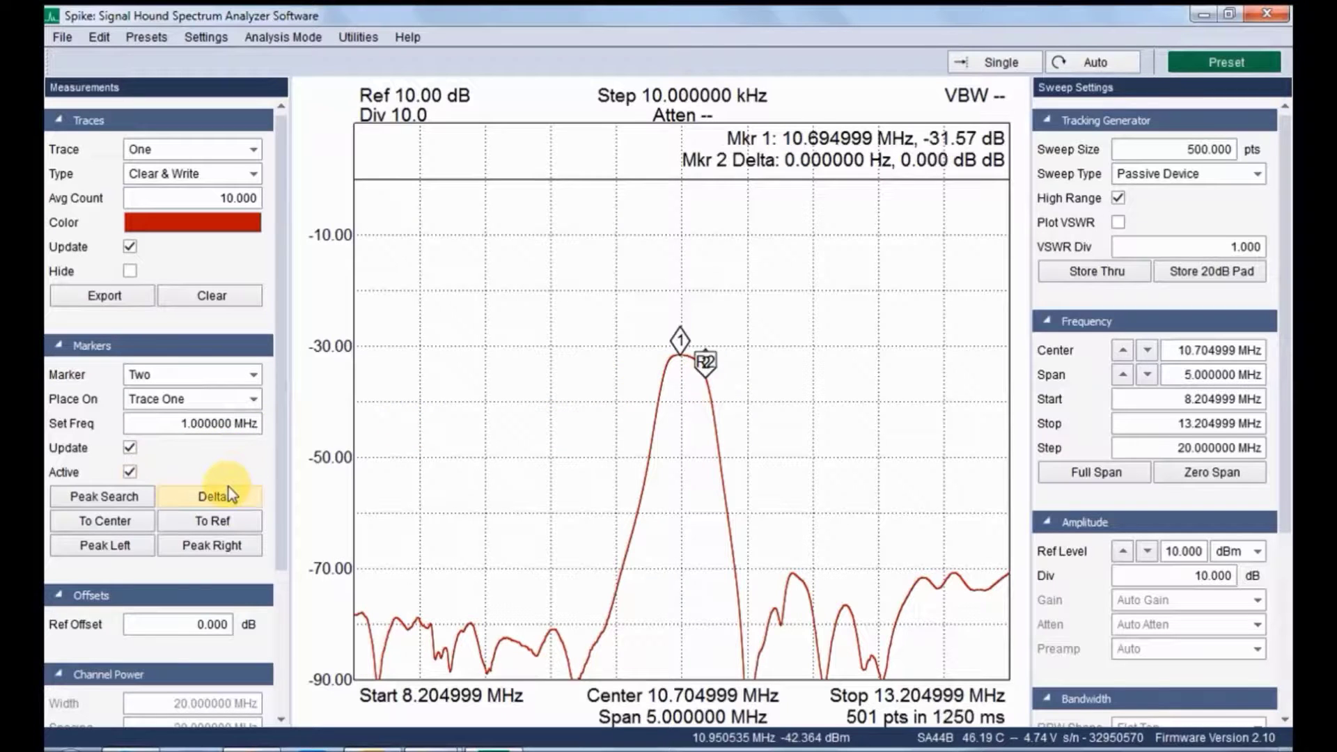
{"action": "left_click", "coordinate": [665, 370]}
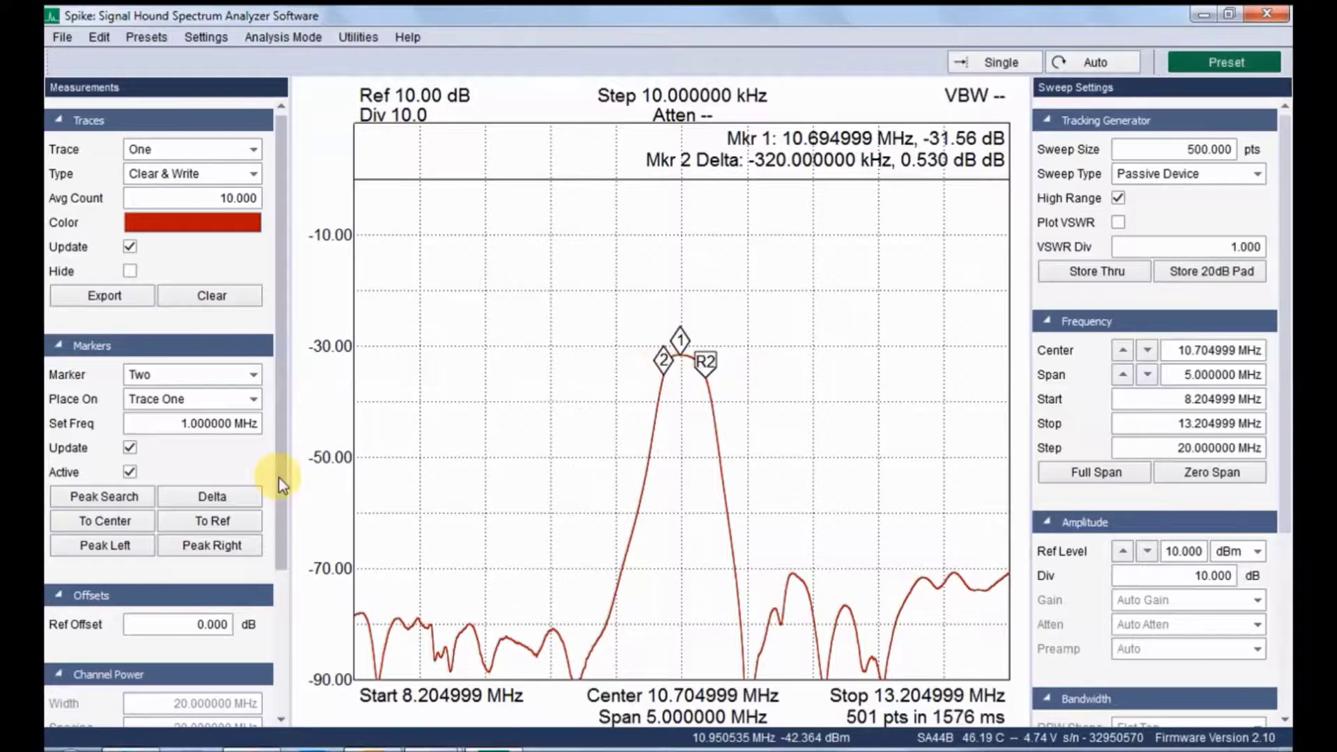
- Place marker 3 on the left sidelobe at 9.085 MHz, about -79.9 dB
{"action": "left_click", "coordinate": [181, 376]}
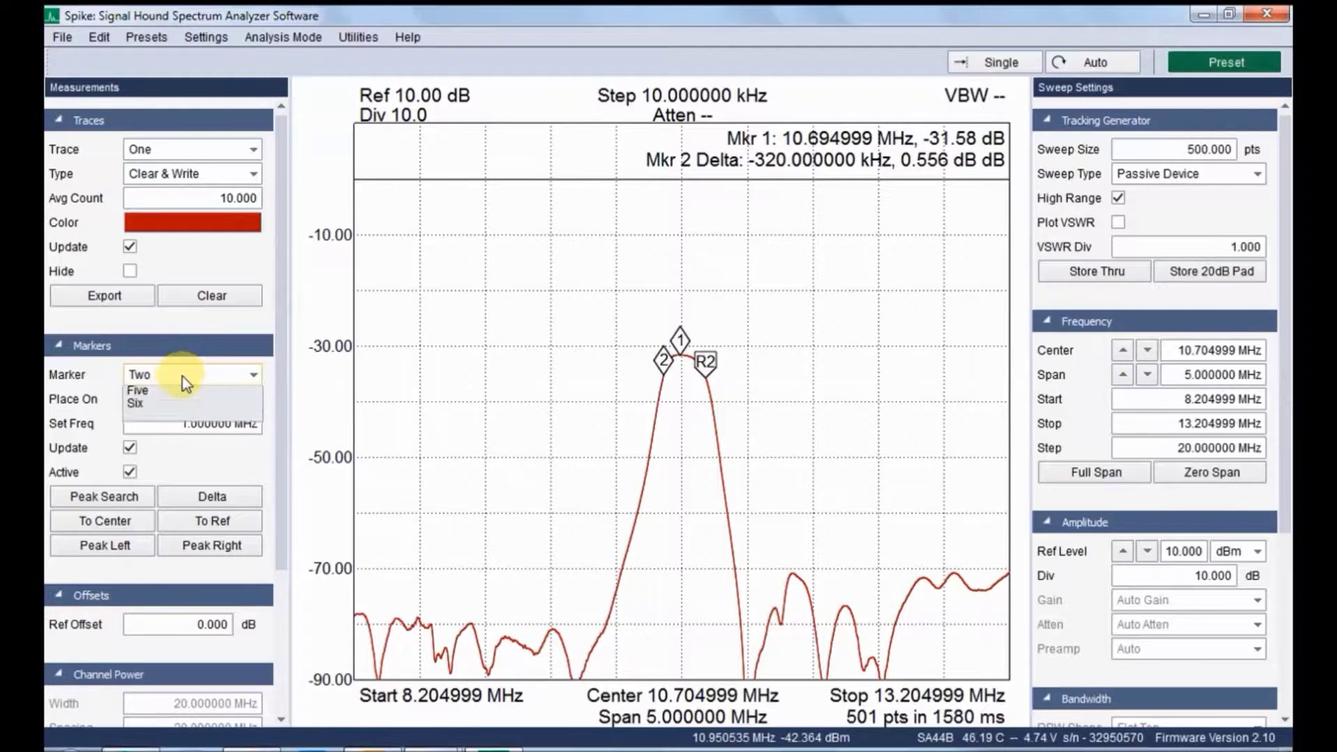
{"action": "left_click", "coordinate": [181, 422]}
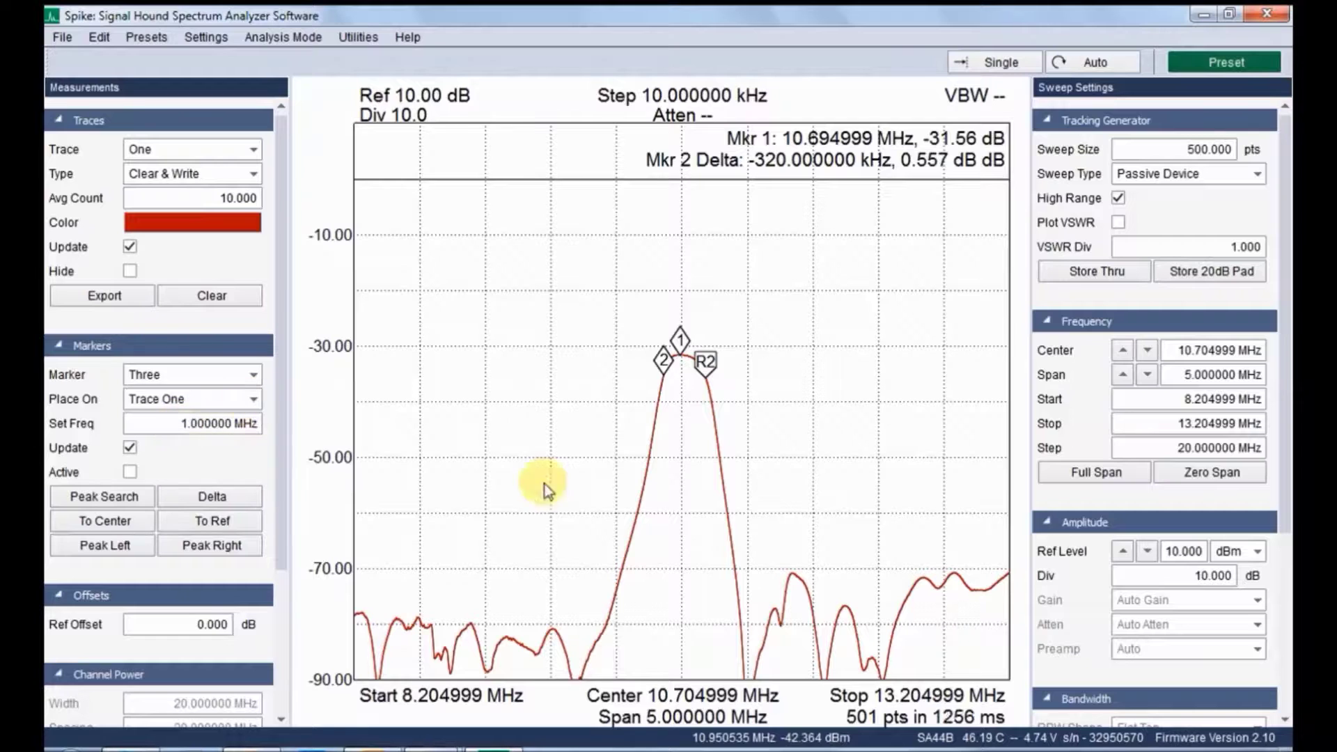
{"action": "left_click", "coordinate": [470, 616]}
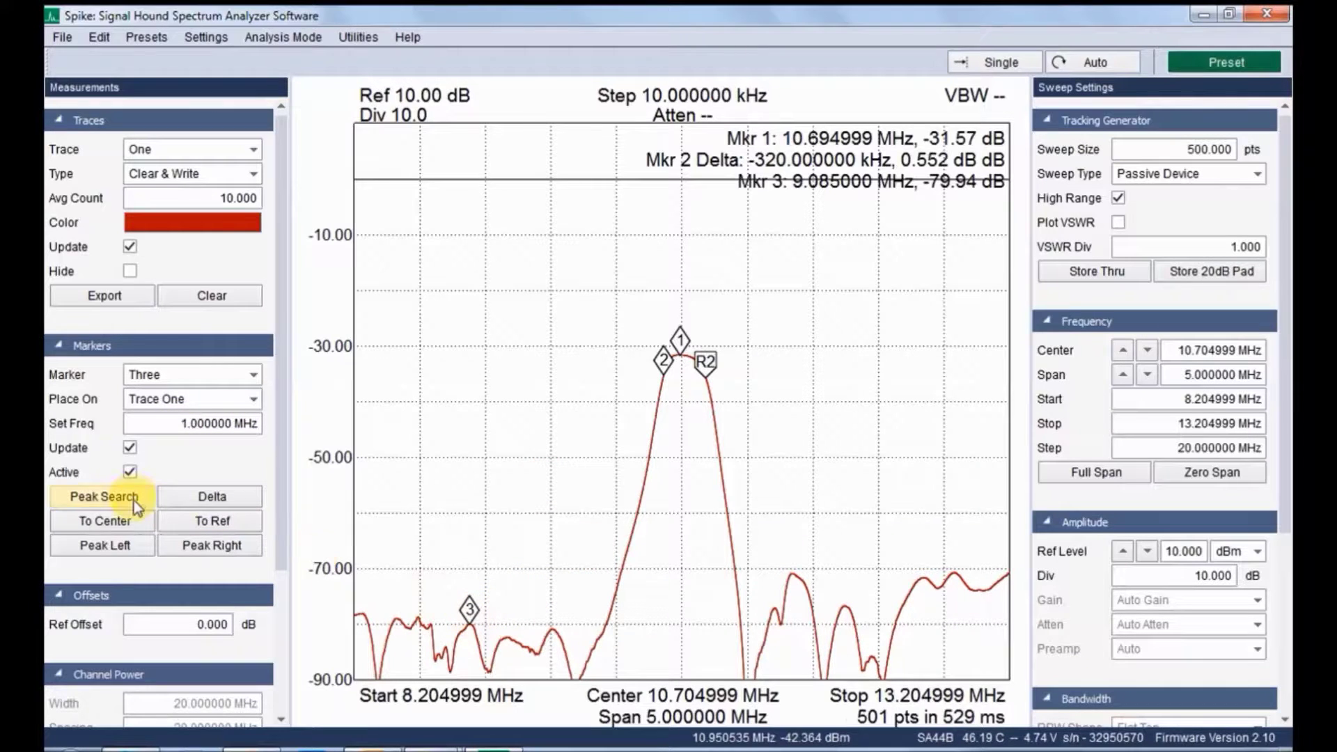
- Place marker 4 on the right sidelobe, reading 940 kHz, -37.1 dB as a delta marker
{"action": "left_click", "coordinate": [223, 374]}
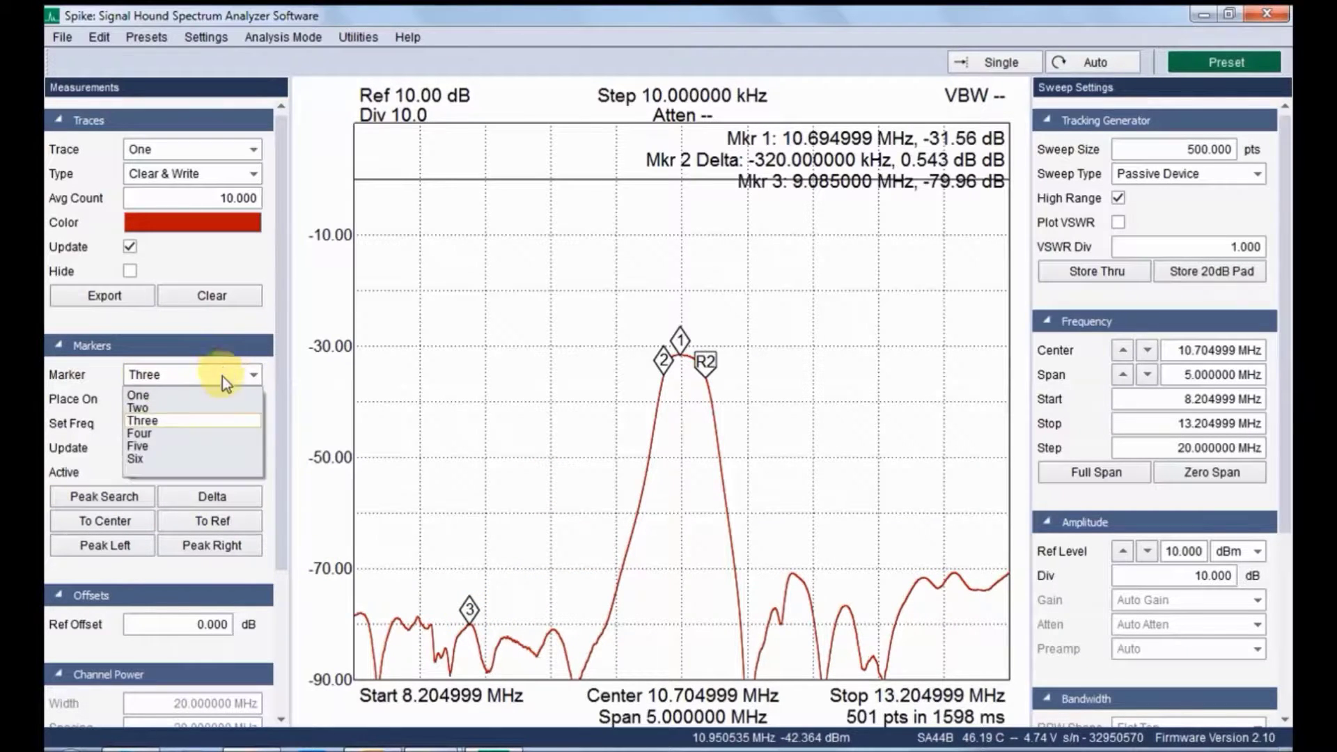
{"action": "left_click", "coordinate": [214, 430]}
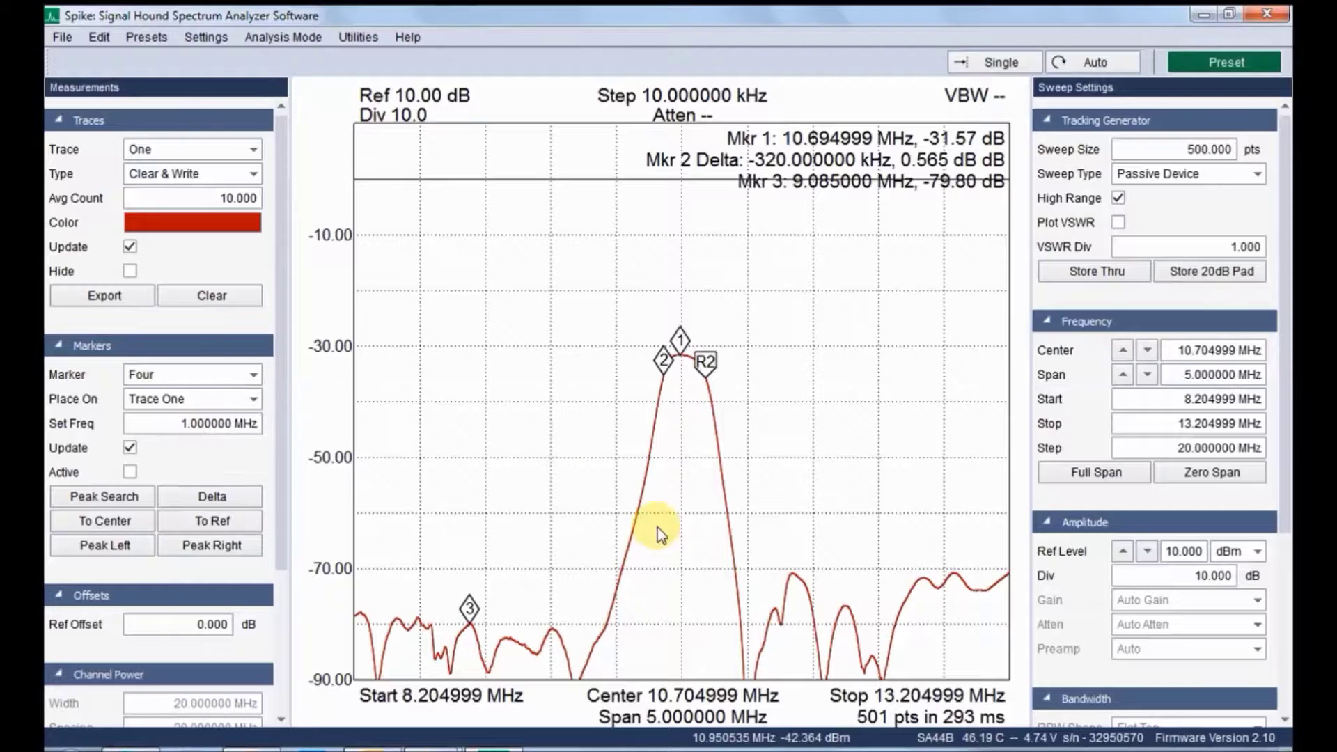
{"action": "left_click", "coordinate": [786, 558]}
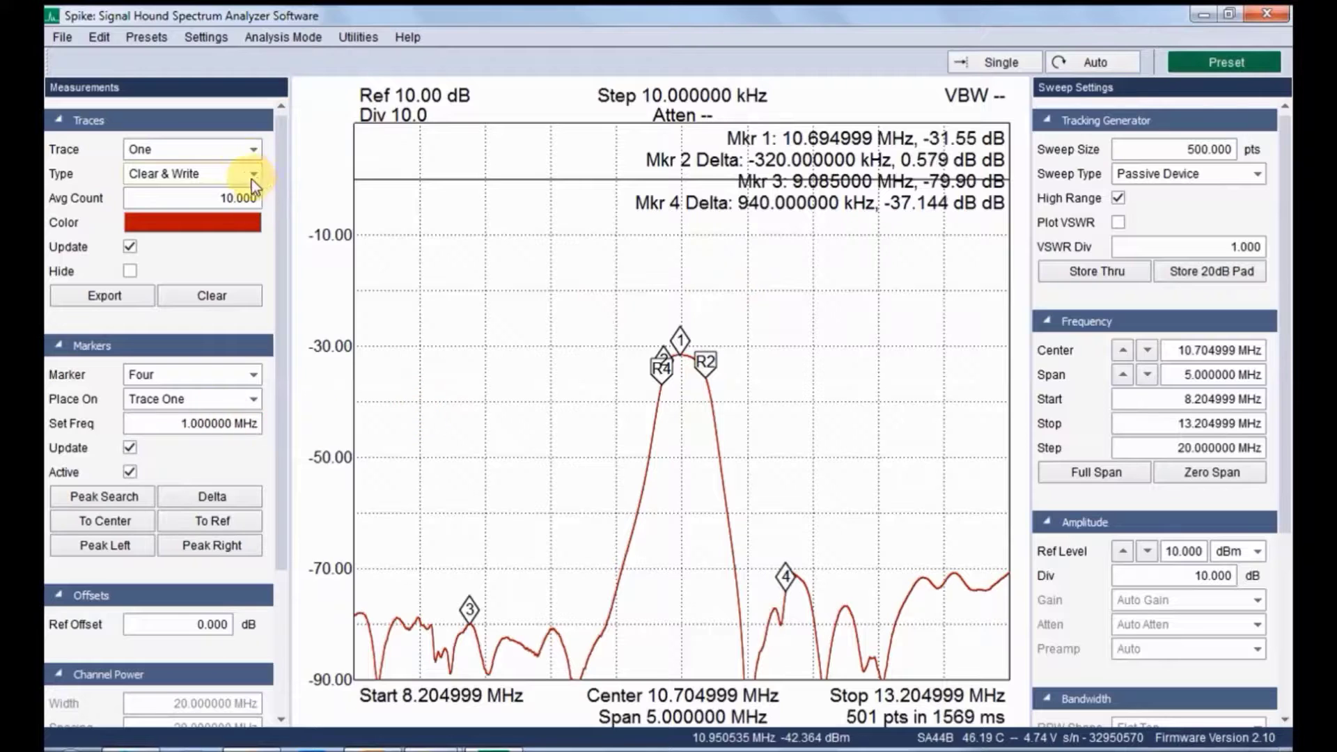
- Make trace Two a Min Hold trace and confirm its cyan colour
{"action": "left_click", "coordinate": [248, 156]}
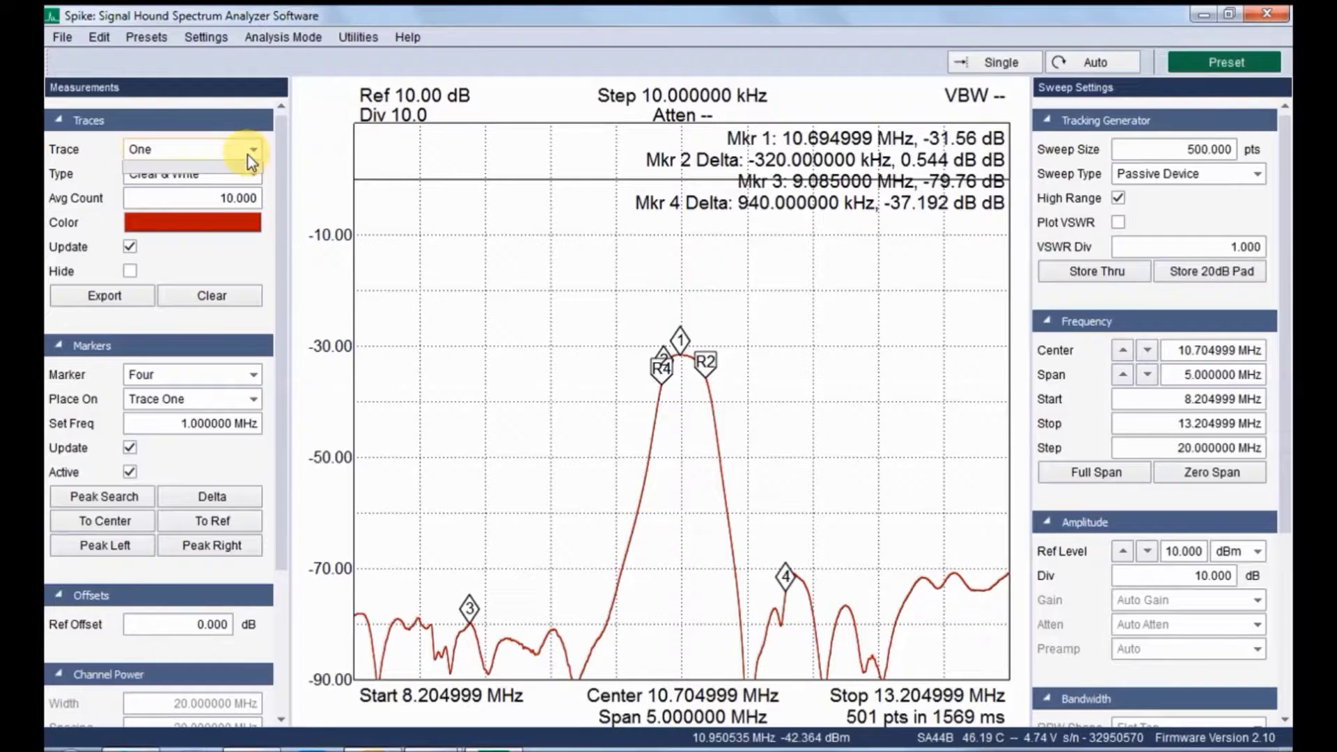
{"action": "left_click", "coordinate": [240, 182]}
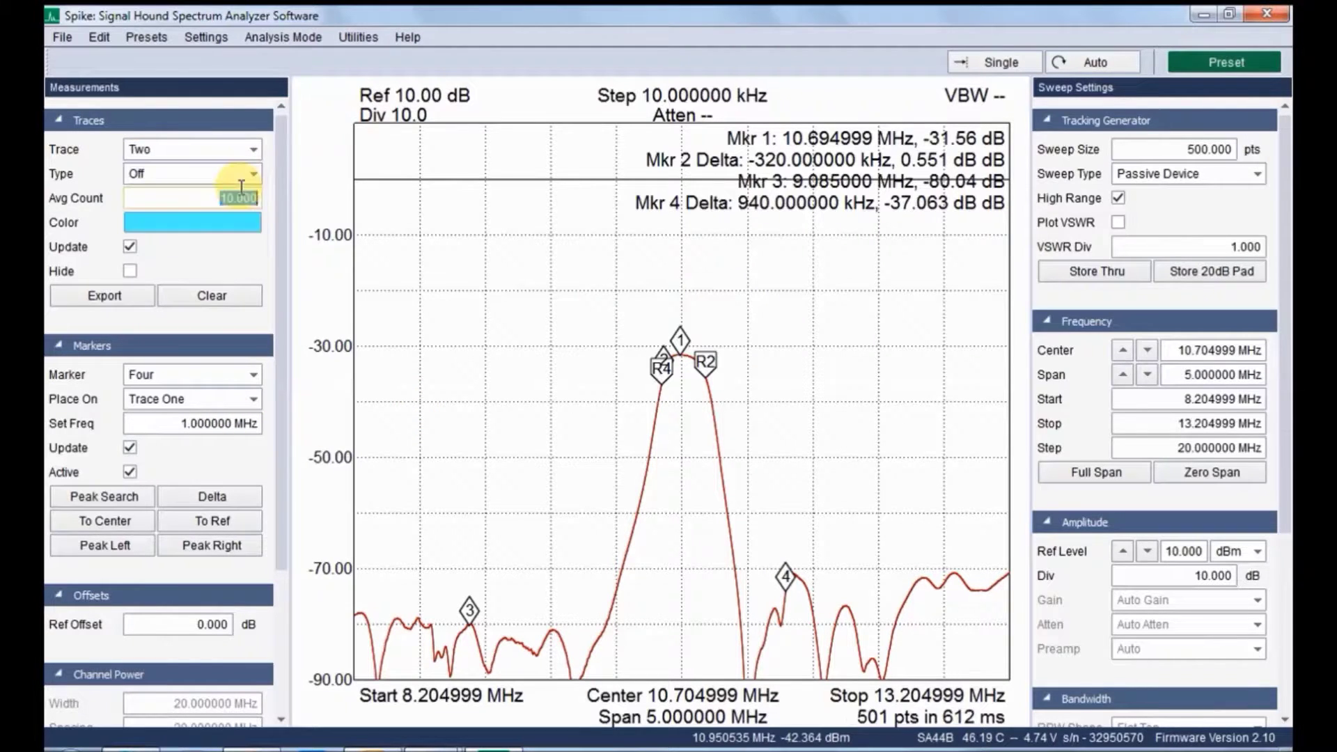
{"action": "left_click", "coordinate": [252, 175]}
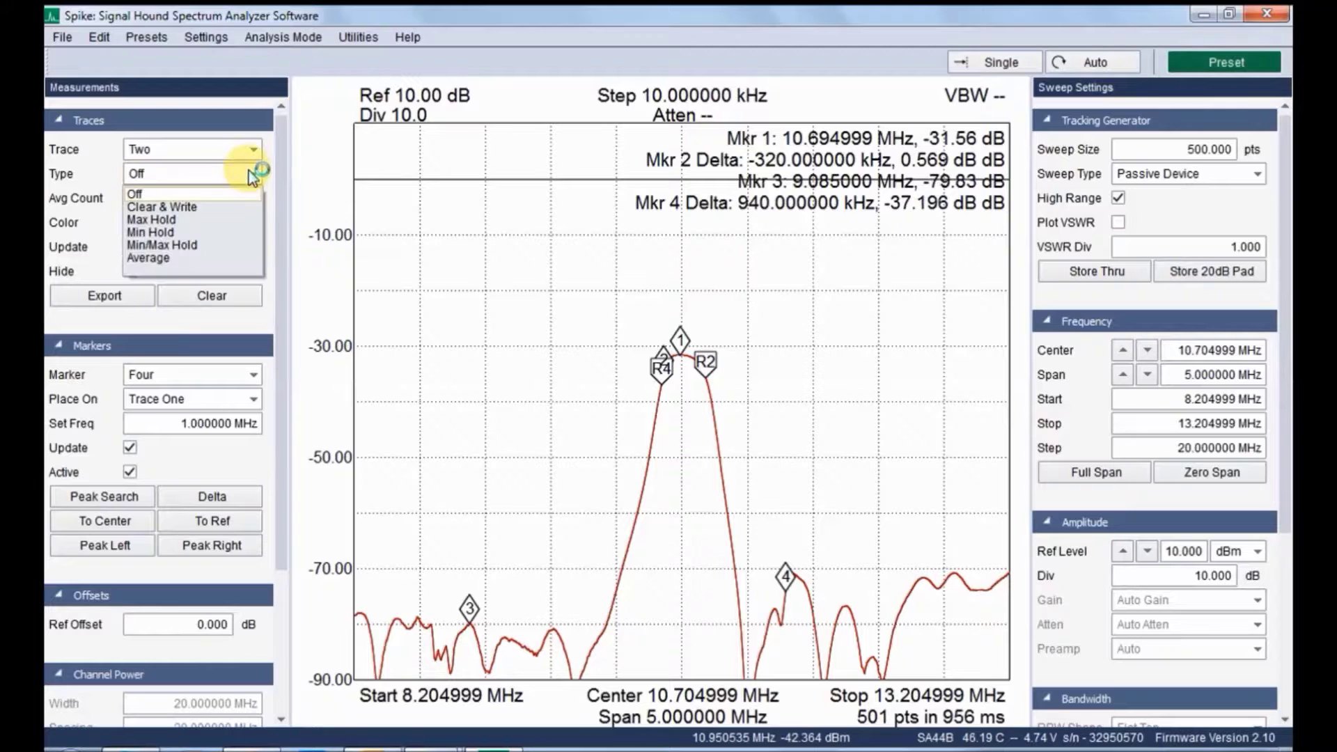
{"action": "left_click", "coordinate": [224, 232]}
{"action": "left_click", "coordinate": [224, 227]}
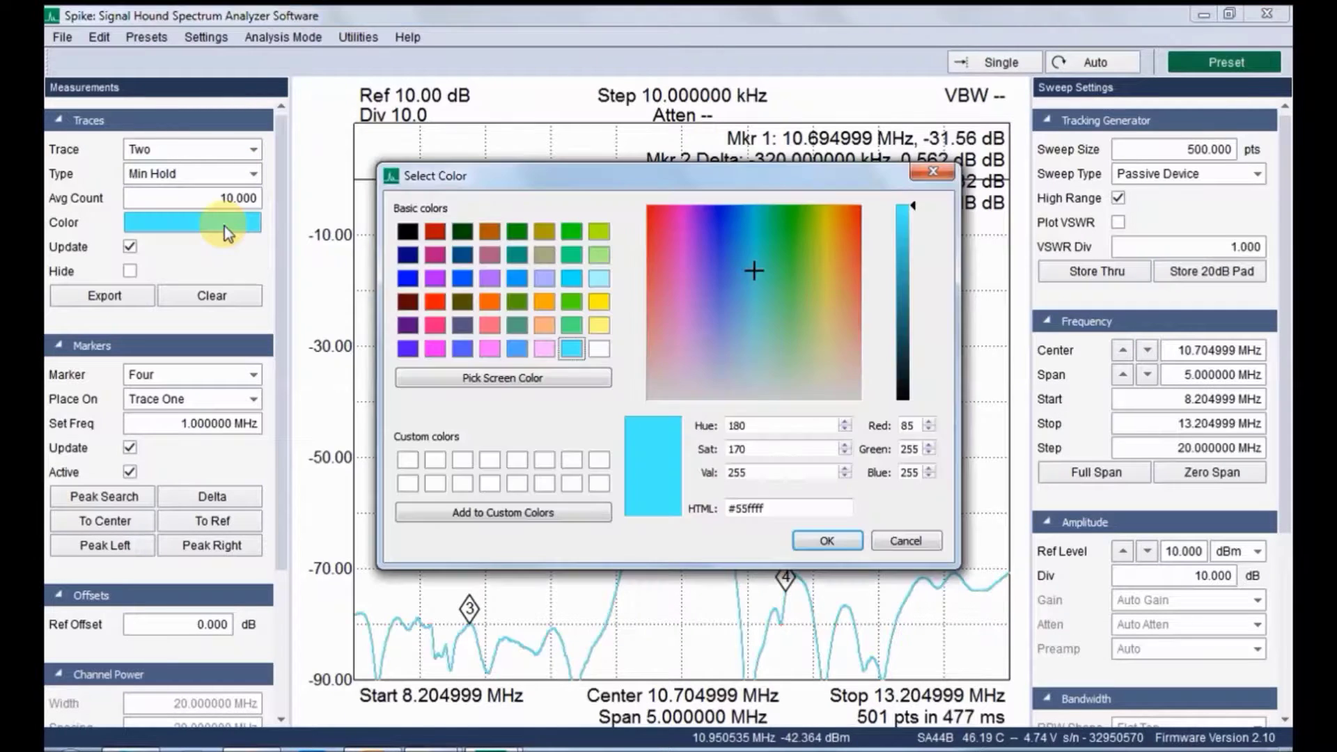
{"action": "left_click", "coordinate": [827, 541]}
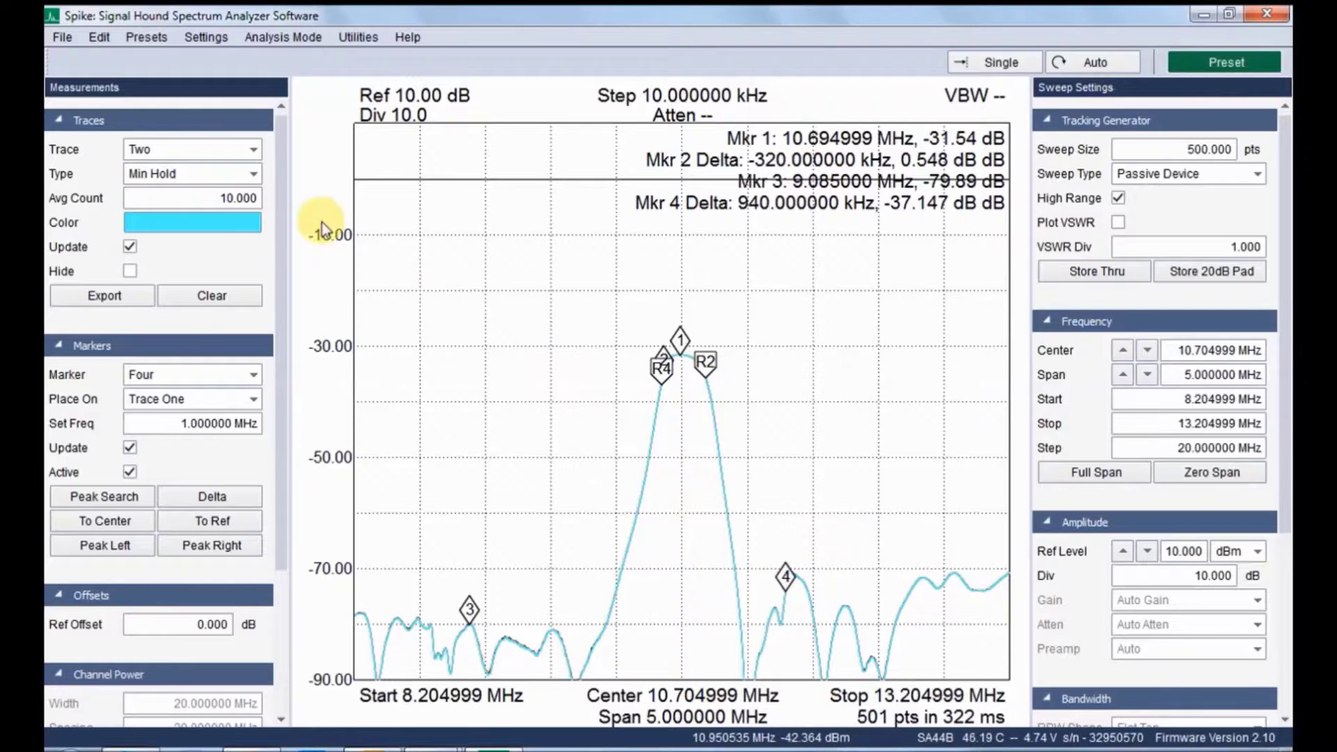
- Make trace Three an Average trace with the 10.000 average count
{"action": "left_click", "coordinate": [245, 144]}
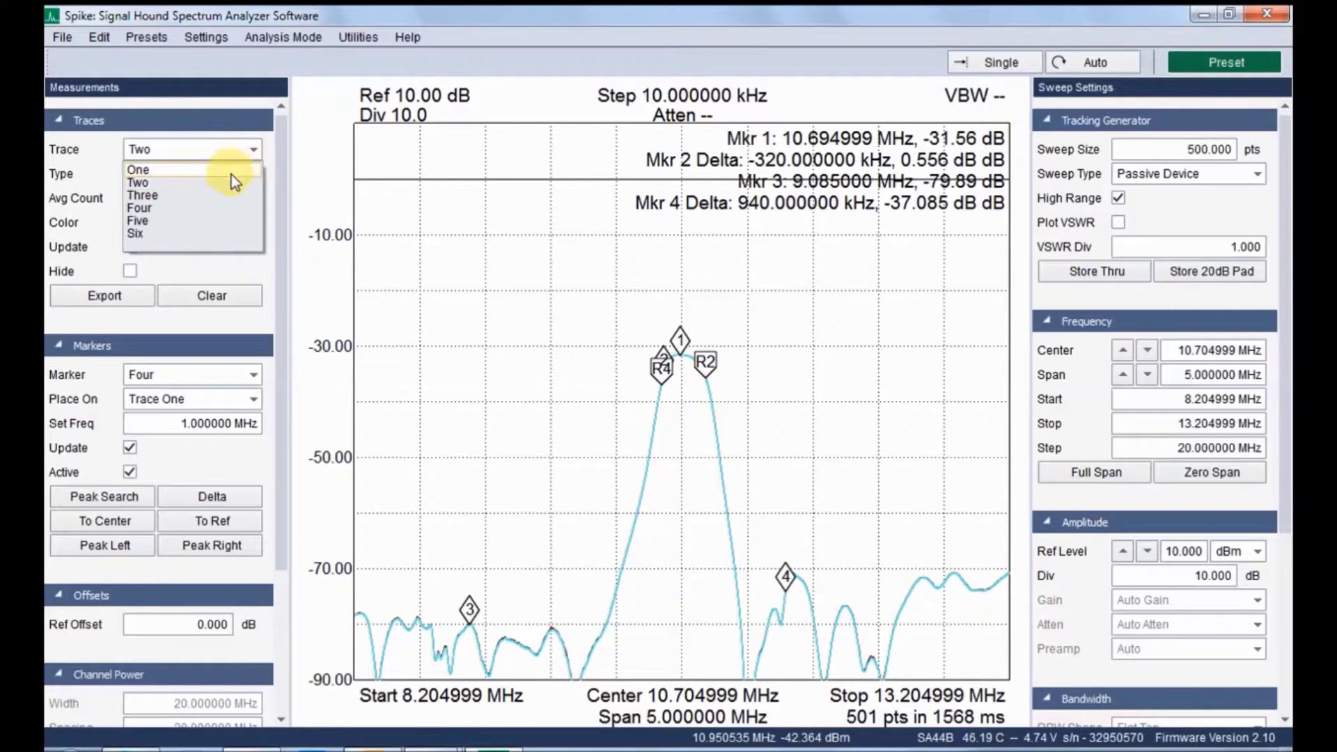
{"action": "left_click", "coordinate": [227, 195]}
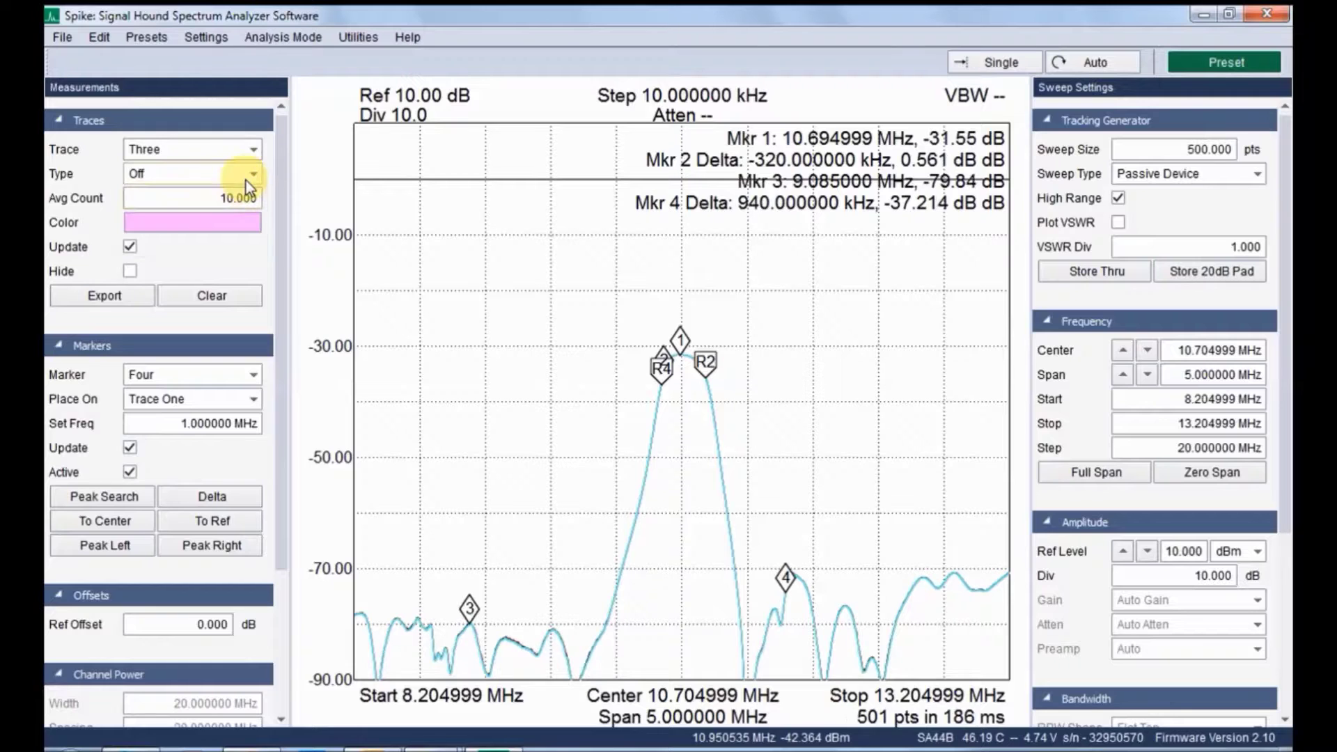
{"action": "left_click", "coordinate": [245, 181]}
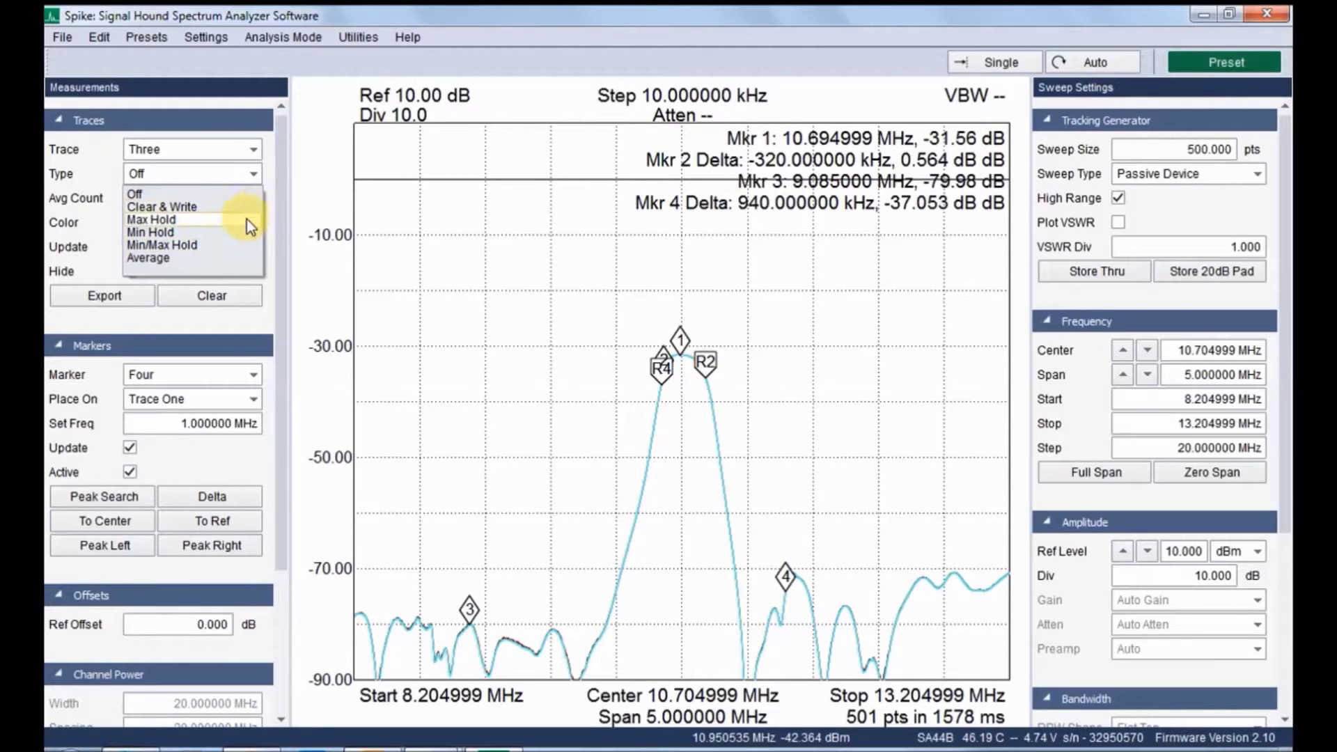
{"action": "left_click", "coordinate": [238, 255]}
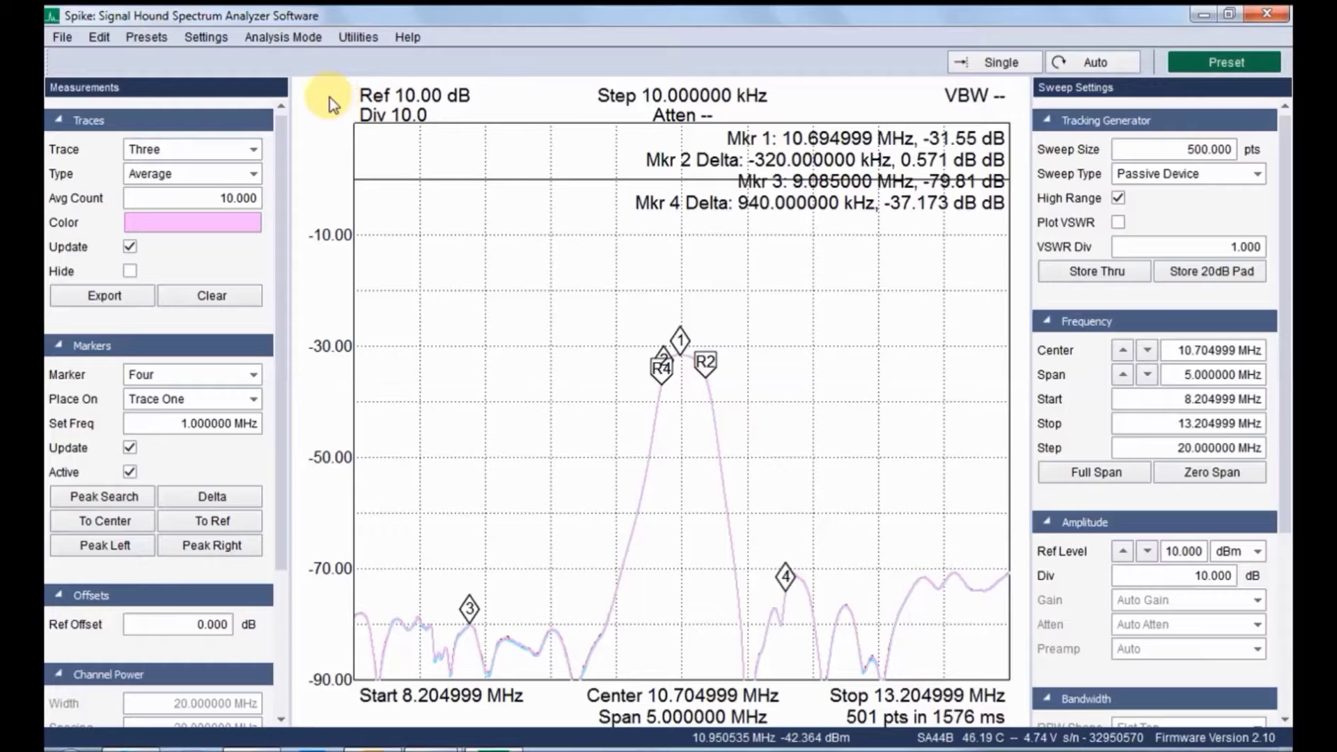
- Switch trace One's type from Clear & Write to Max Hold
{"action": "left_click", "coordinate": [235, 153]}
{"action": "left_click", "coordinate": [222, 173]}
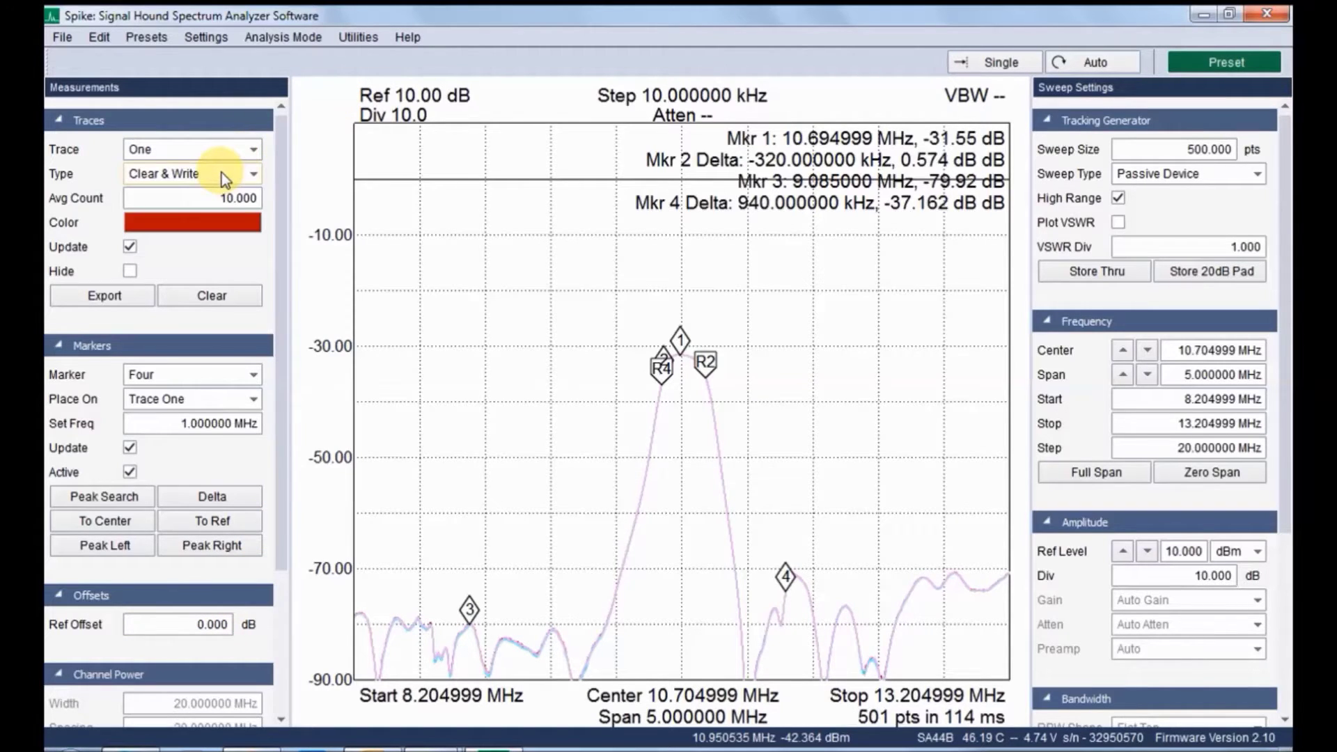
{"action": "left_click", "coordinate": [222, 172]}
{"action": "left_click", "coordinate": [218, 178]}
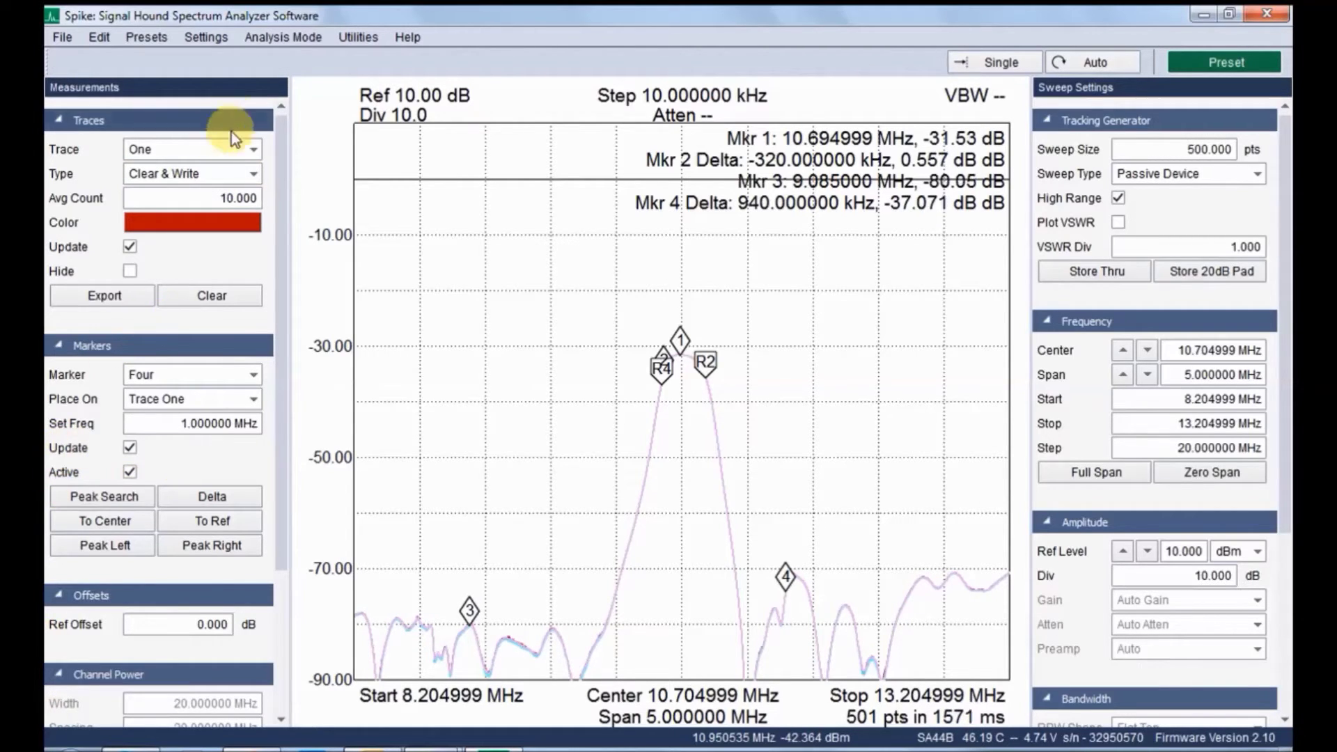
{"action": "left_click", "coordinate": [228, 171]}
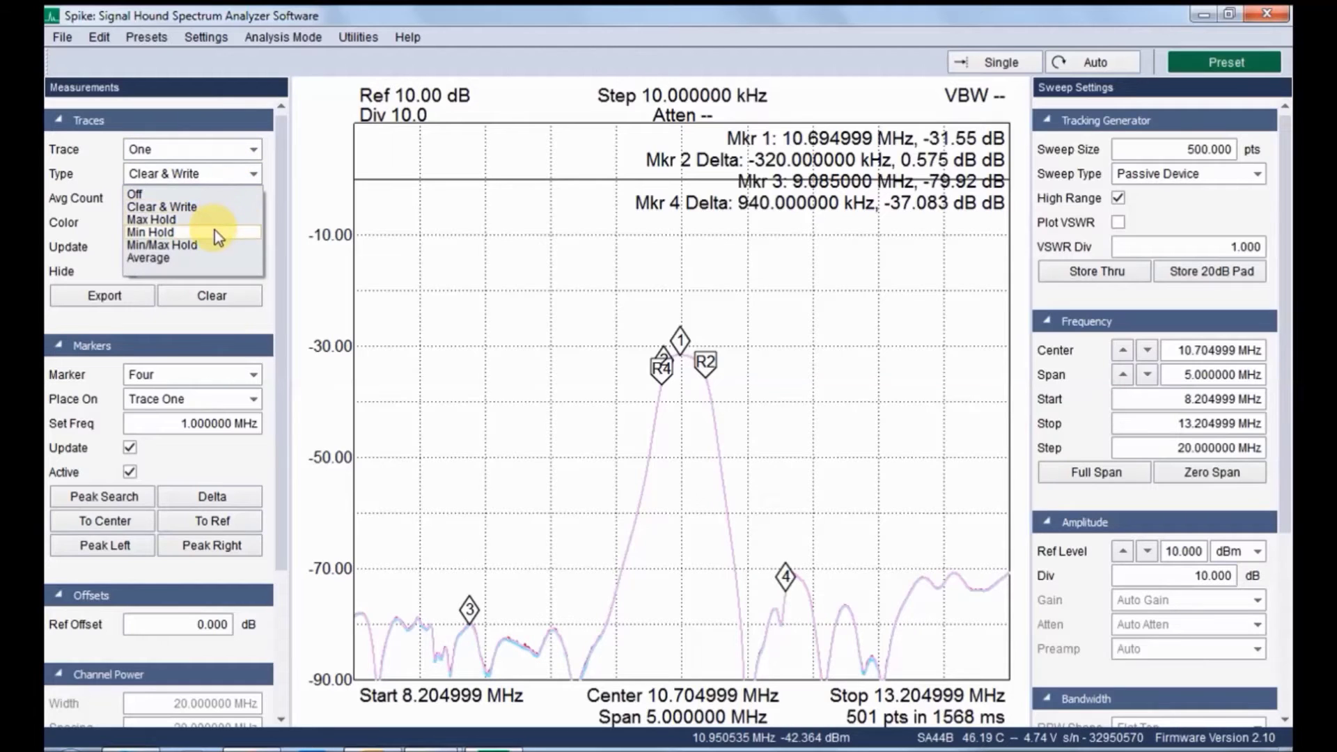
{"action": "left_click", "coordinate": [215, 223]}
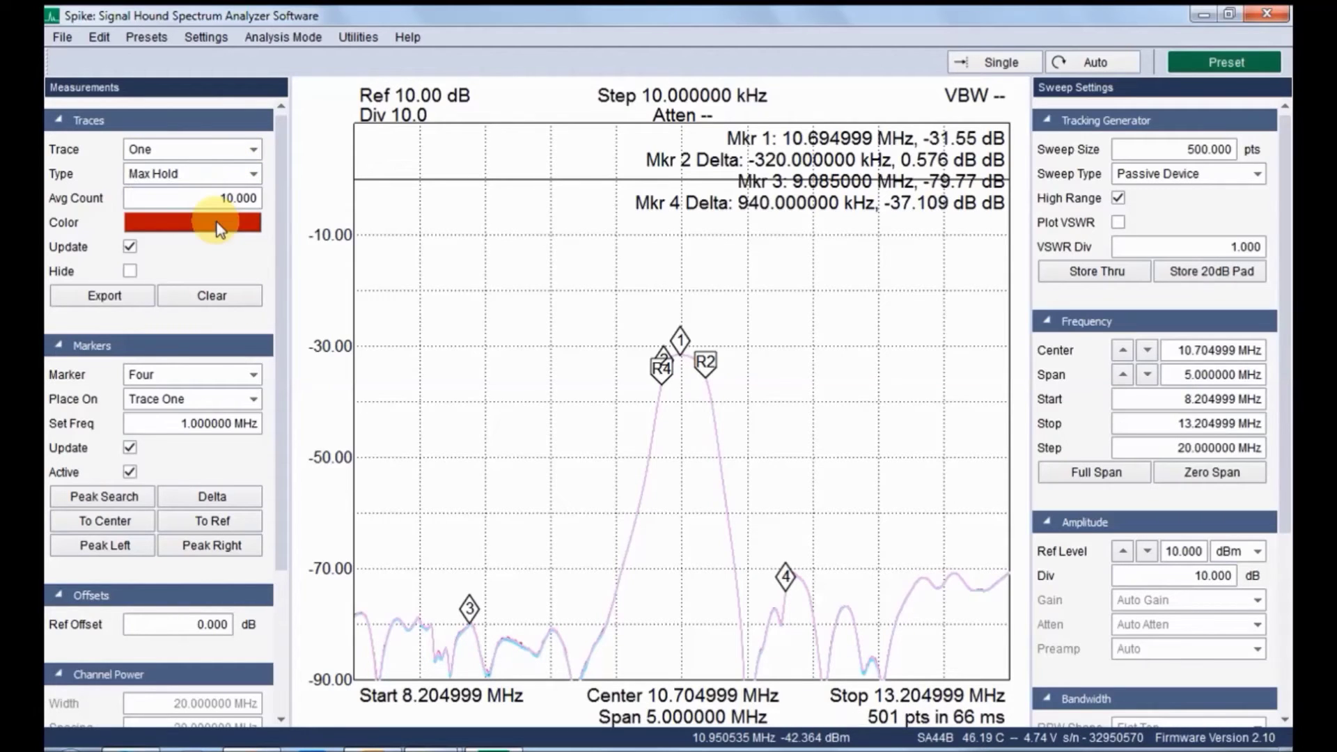